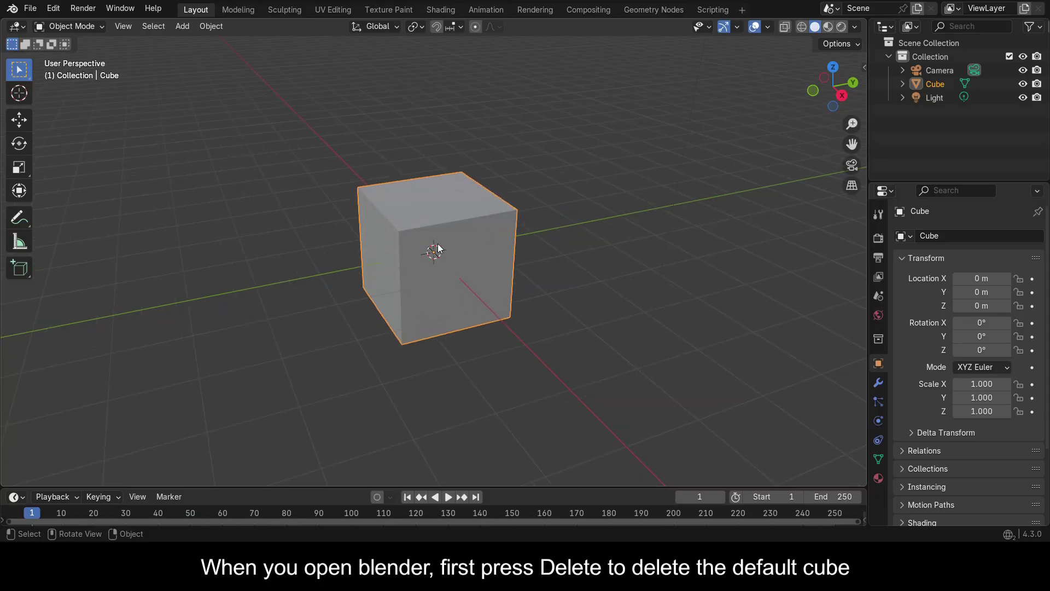
Delete the default cube and add a plane mesh at the origin.
key("Delete")
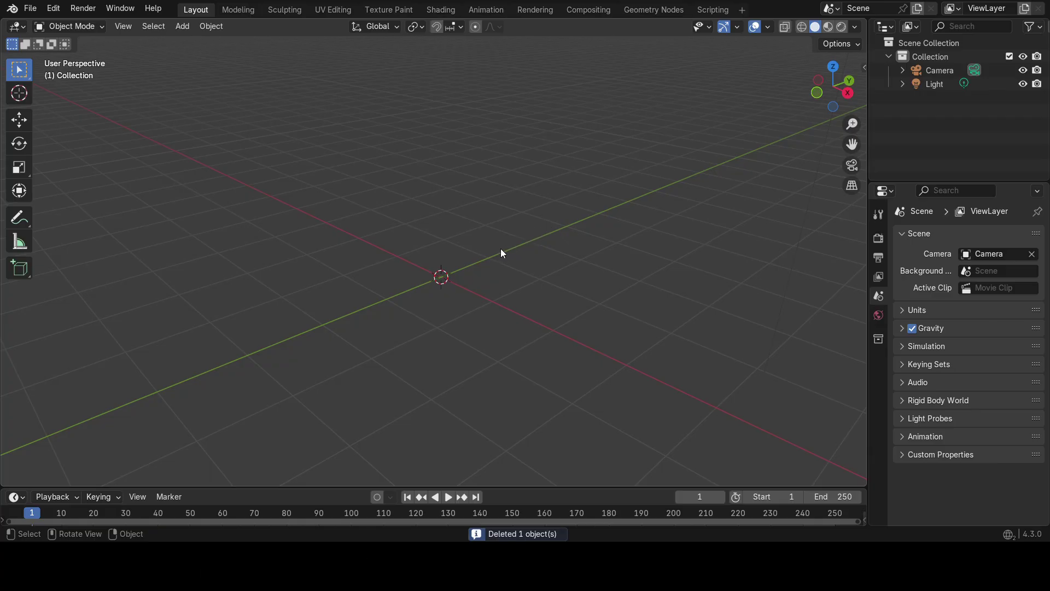
key("shift+a")
mouse_move(473, 257)
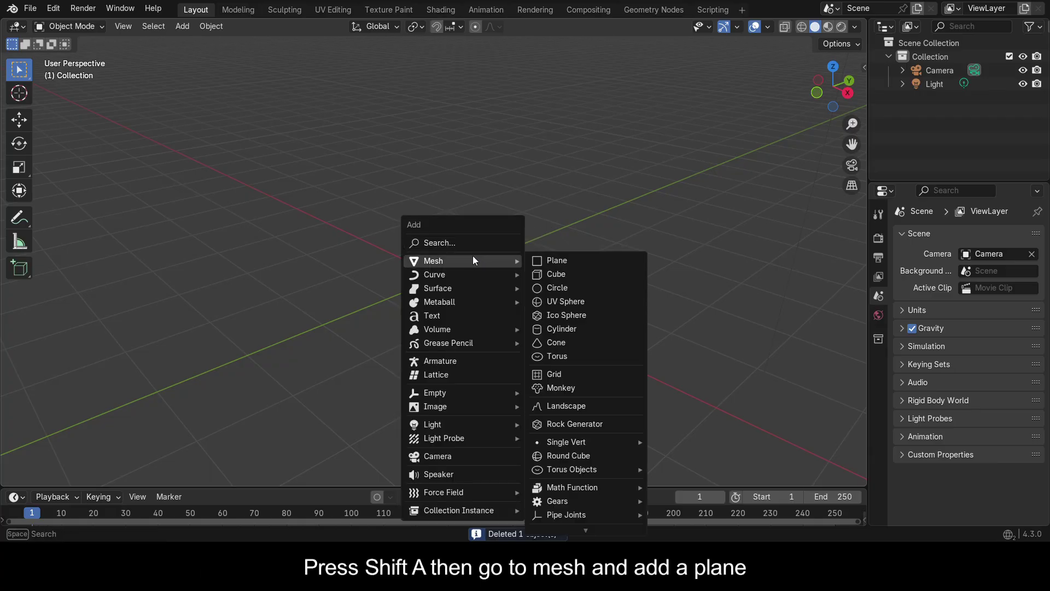
left_click(544, 257)
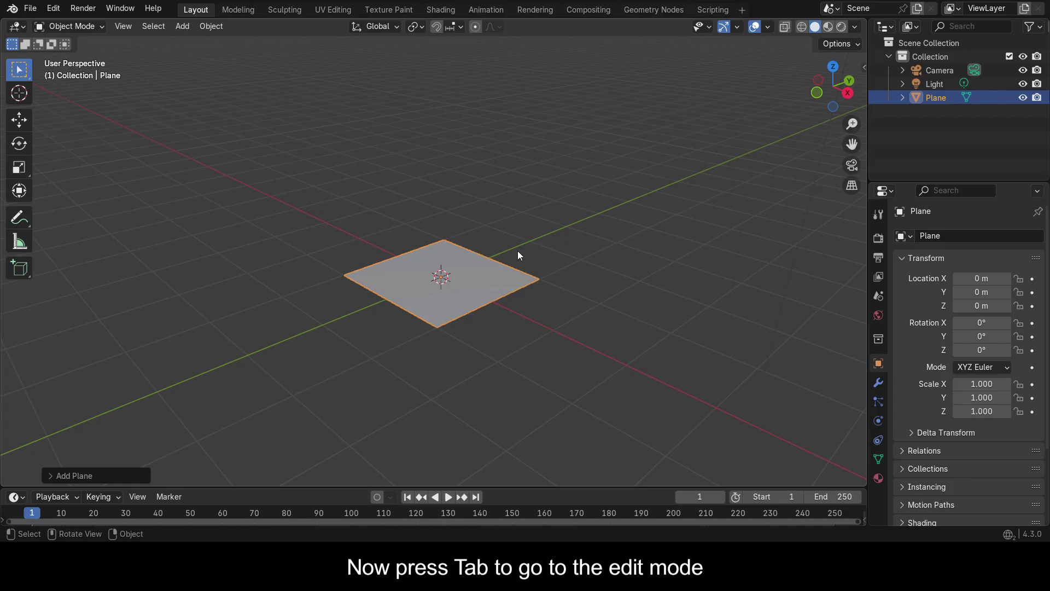
Enter Edit Mode in top view and scale the plane by 1.5 along the Y axis.
key("Tab")
left_click(832, 66)
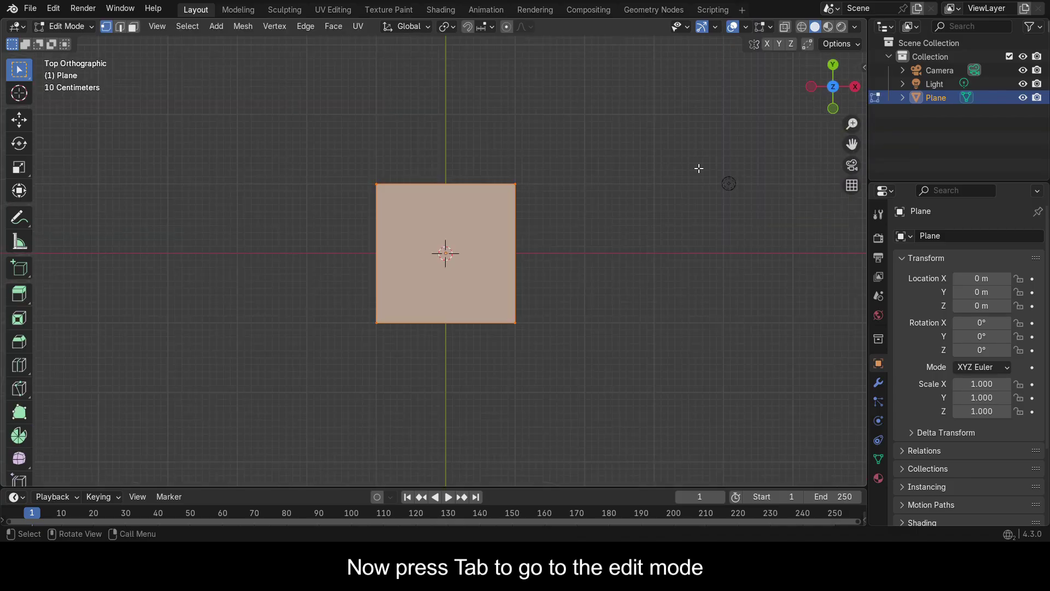
type("s")
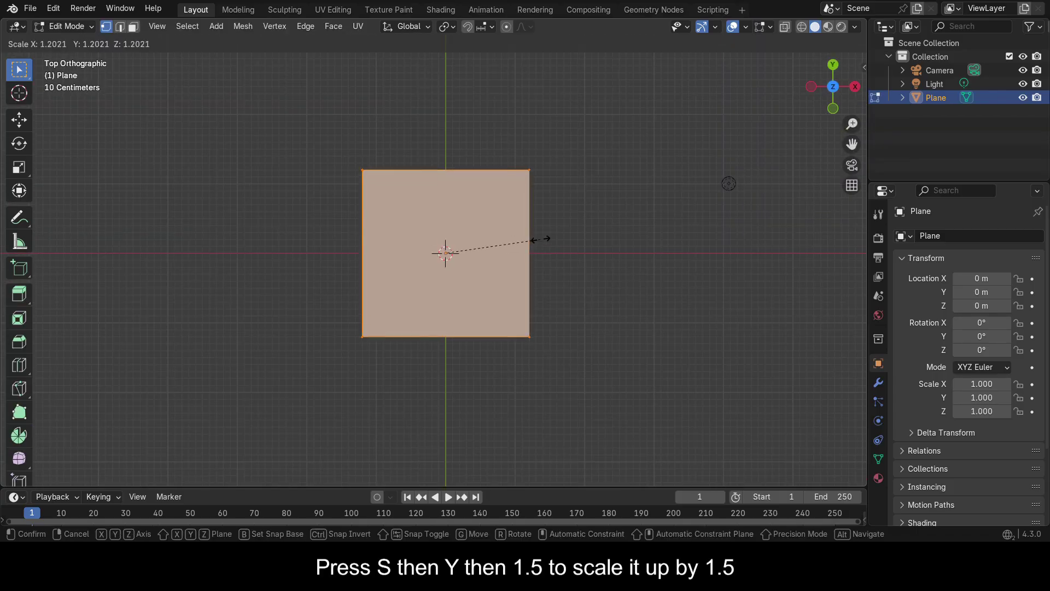
type("y1.5")
key("Return")
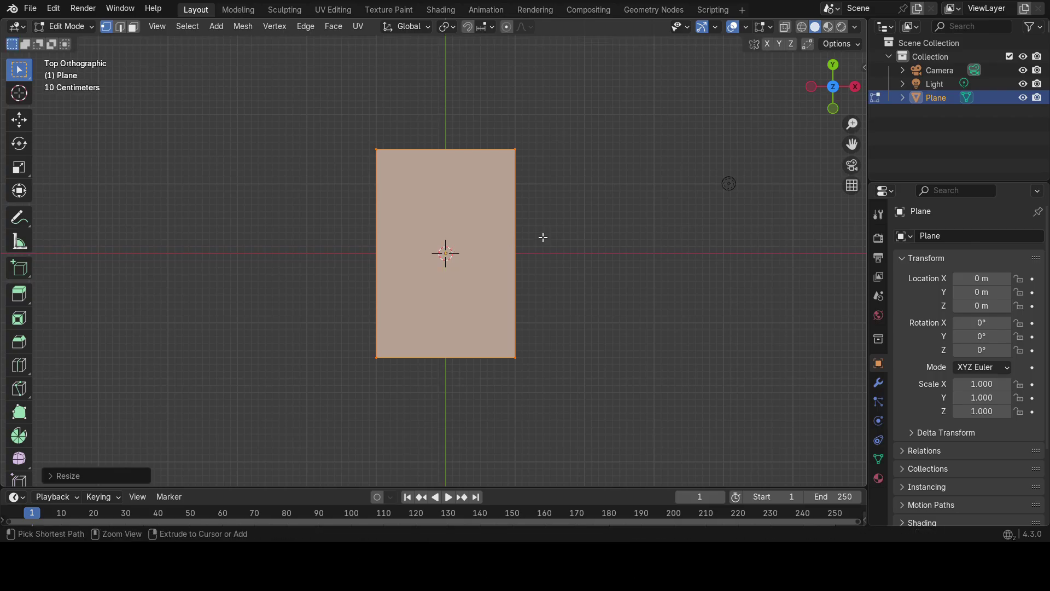
Bevel the plane's corner vertices by about 0.171 m with 3 segments, and return to Object Mode.
key("ctrl+shift+b")
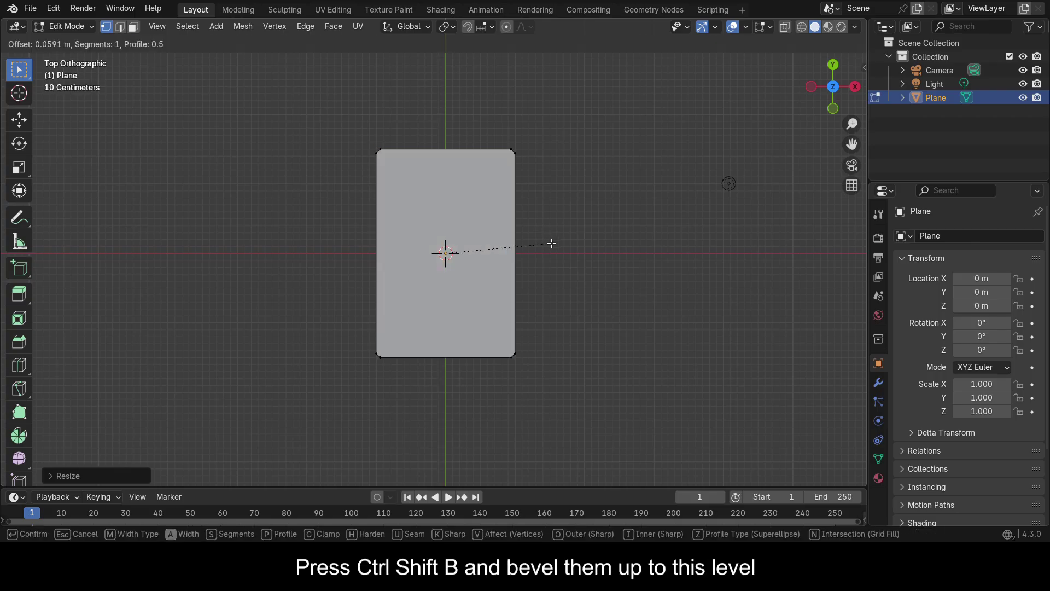
left_click(560, 250)
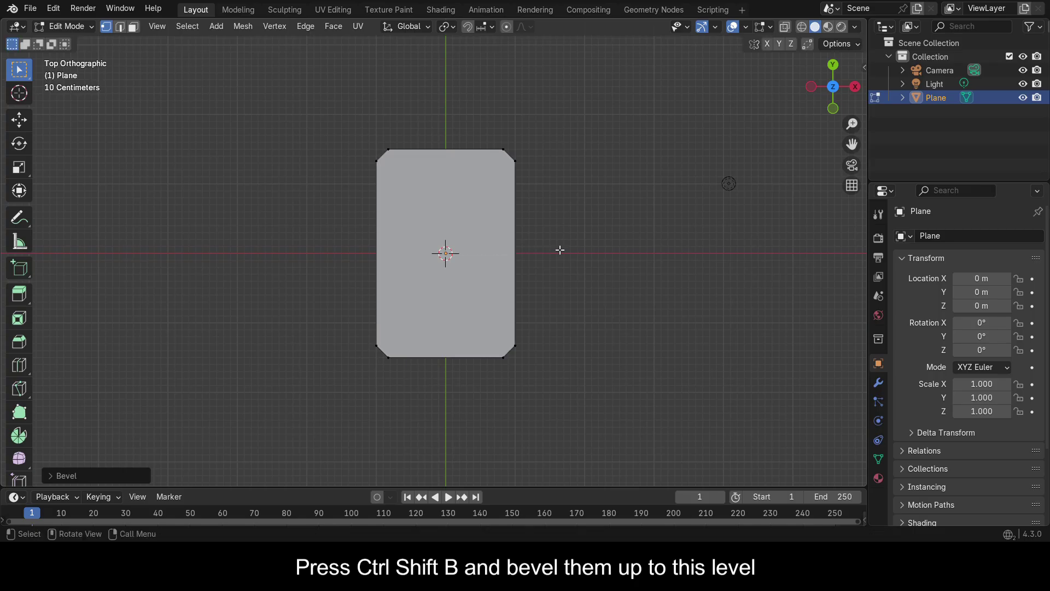
left_click(50, 475)
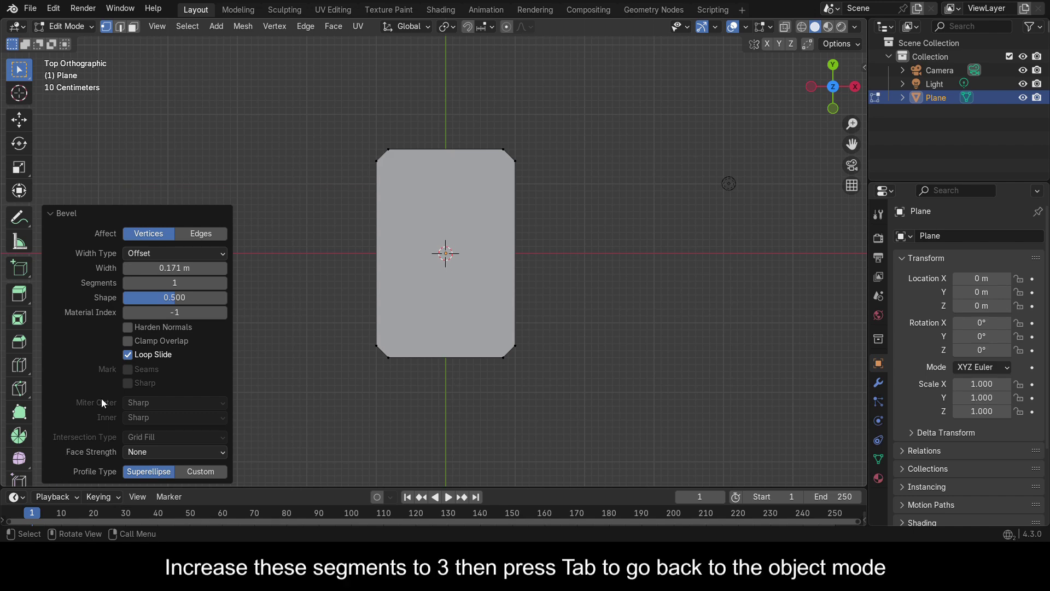
left_click(221, 282)
left_click(221, 283)
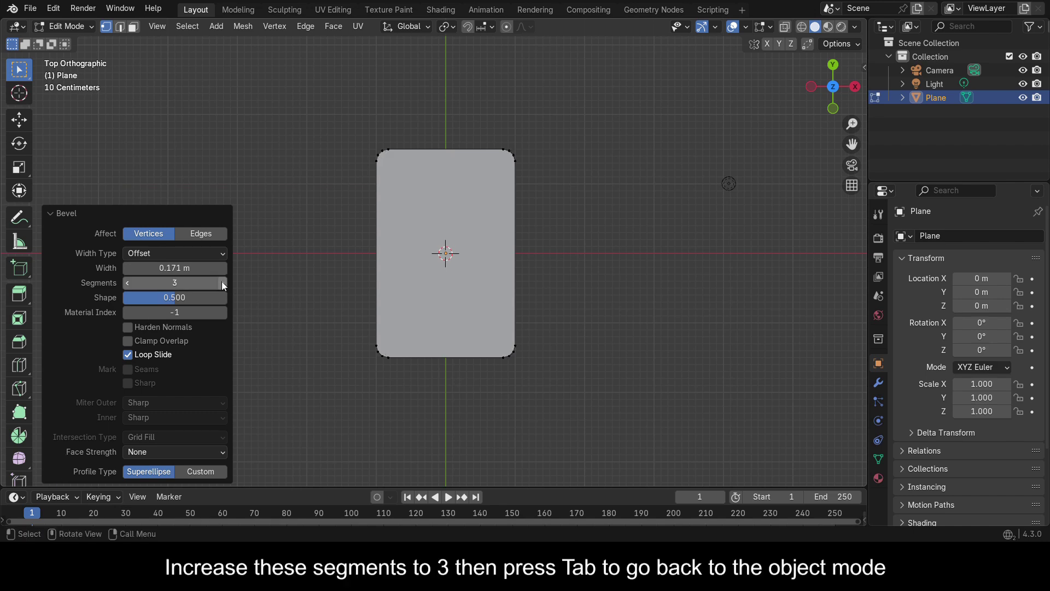
key("Tab")
Add a Solidify modifier to the rounded card and increase its thickness slightly.
left_click_drag(814, 99, 629, 323)
left_click(878, 383)
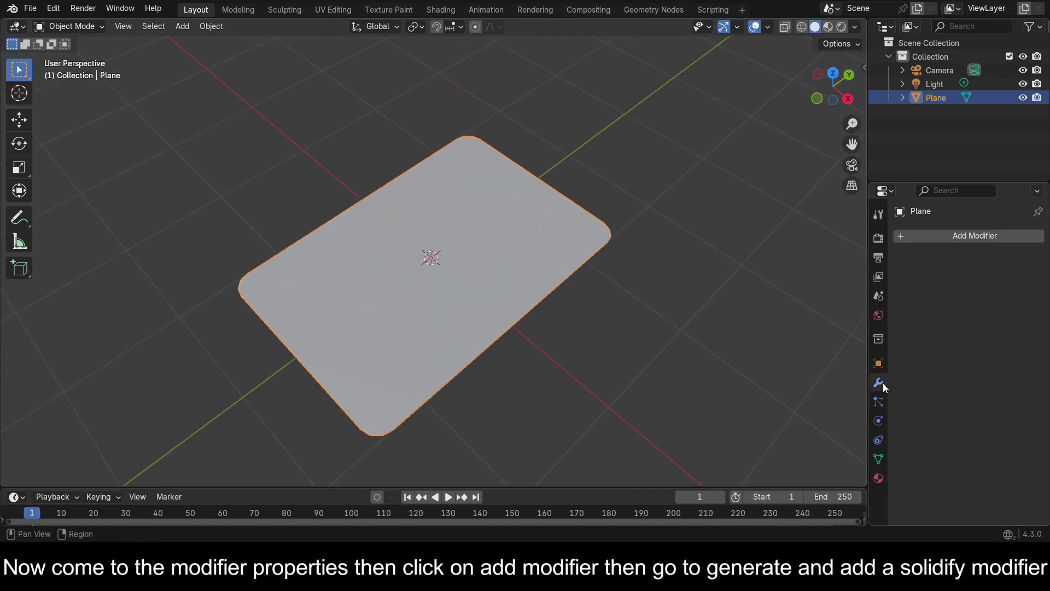
left_click(911, 235)
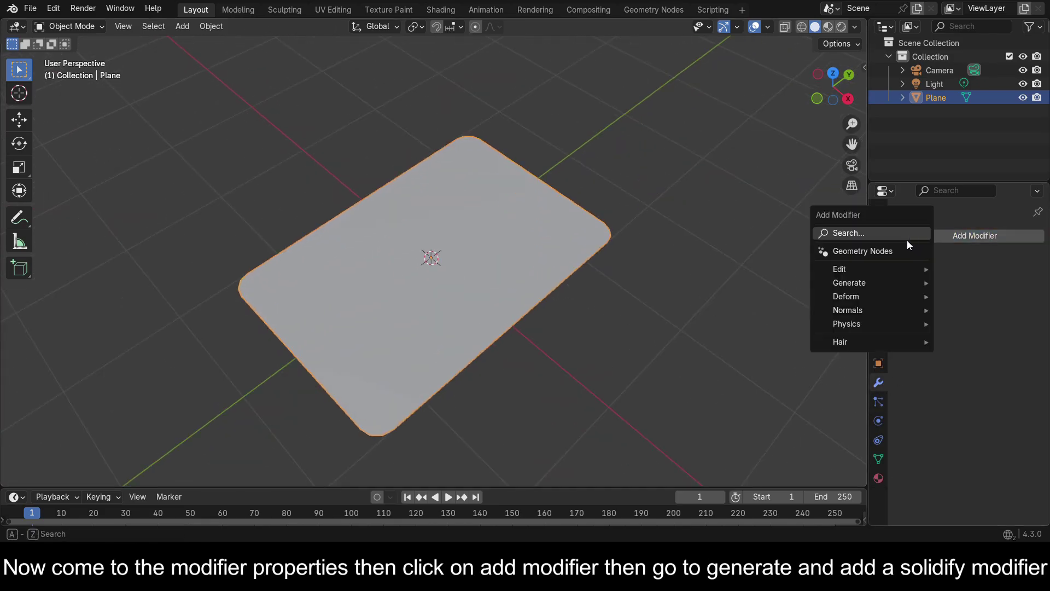
mouse_move(815, 284)
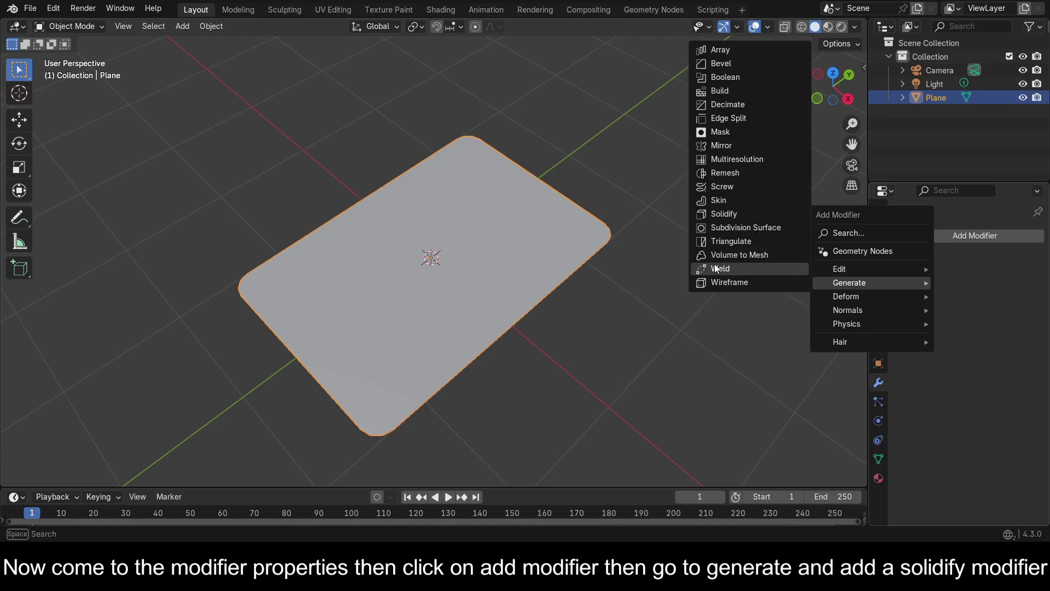
left_click(738, 219)
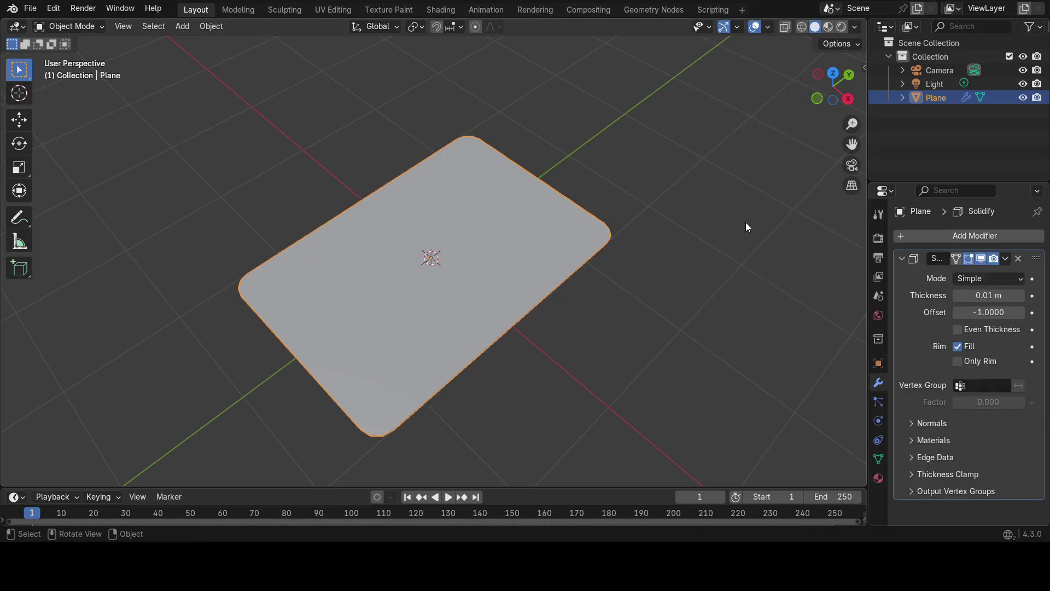
middle_click_drag(746, 222, 820, 83)
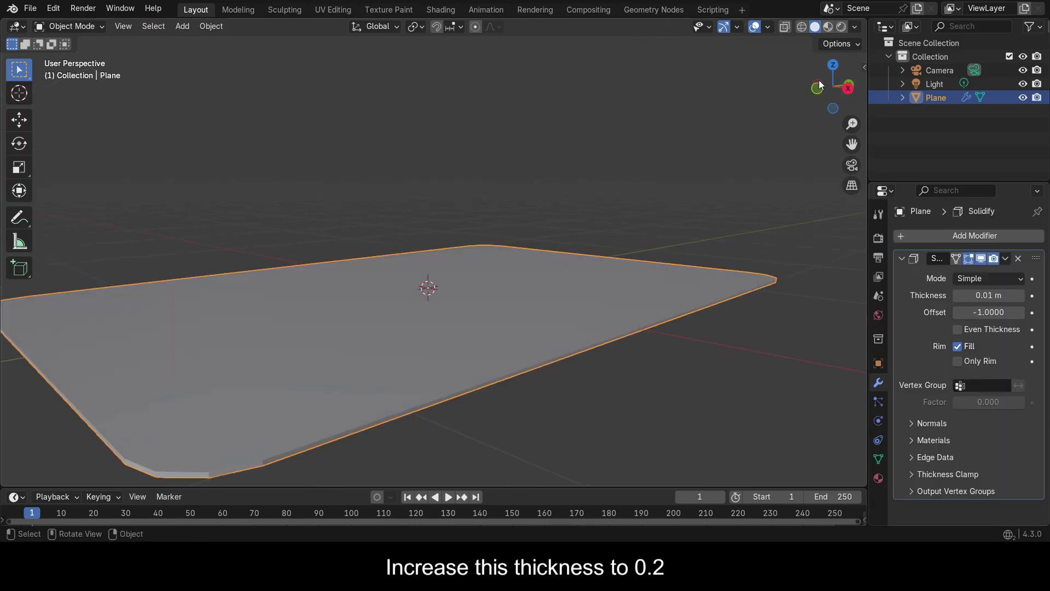
left_click(1021, 296)
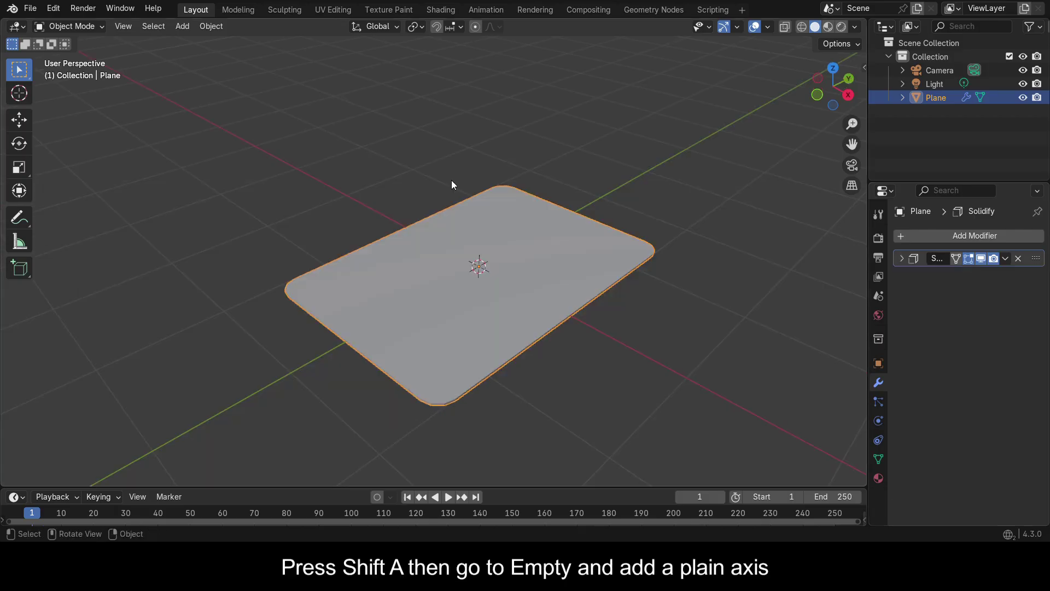
Add a Plain Axes empty at the origin and save the file.
key("shift+a")
mouse_move(470, 302)
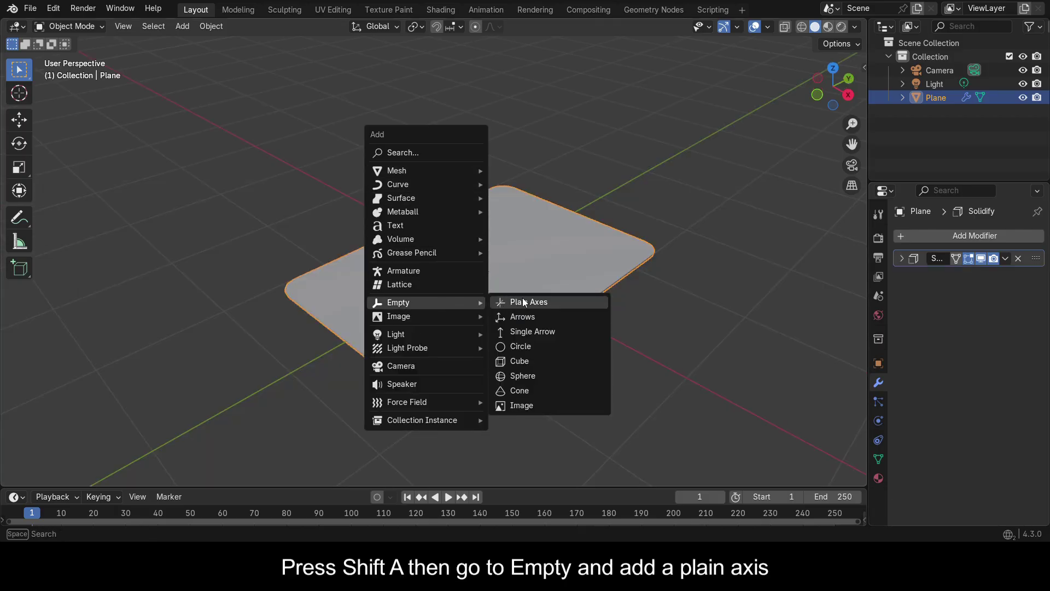
left_click(522, 301)
key("ctrl+s")
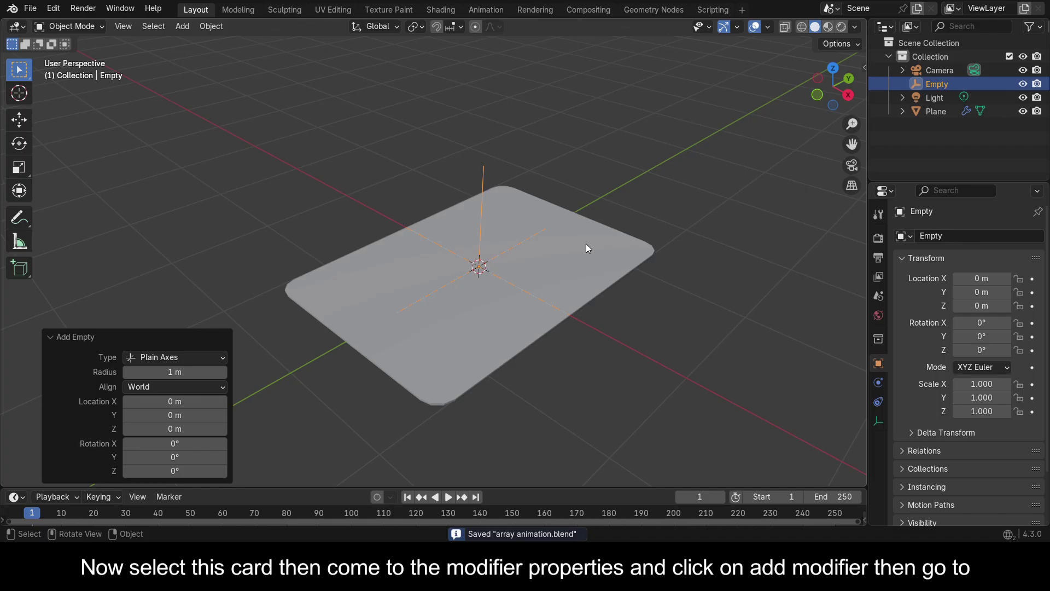
Add an Array modifier to the card.
left_click(587, 244)
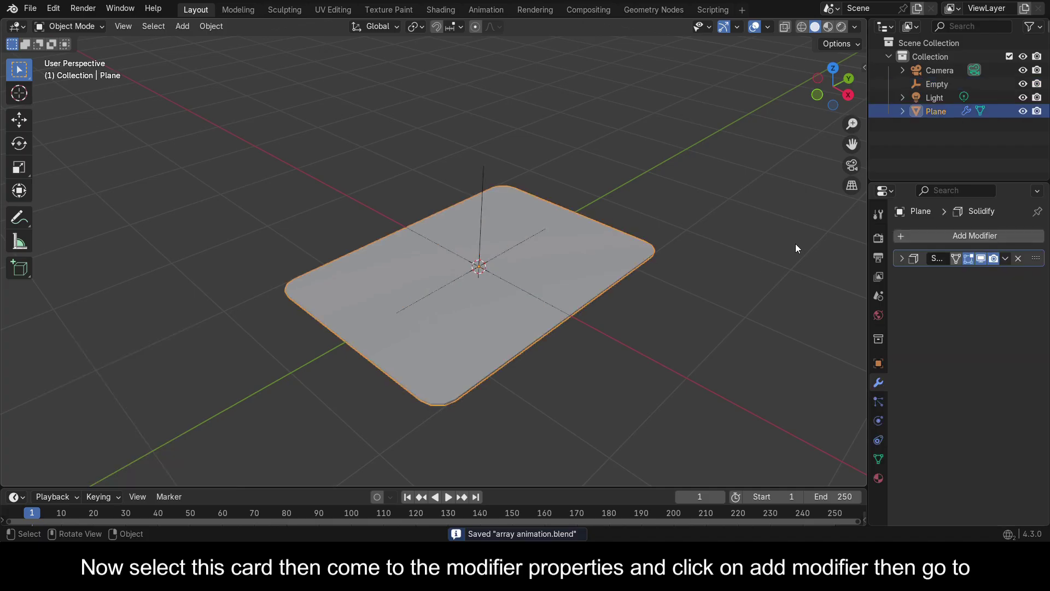
left_click(904, 236)
mouse_move(905, 237)
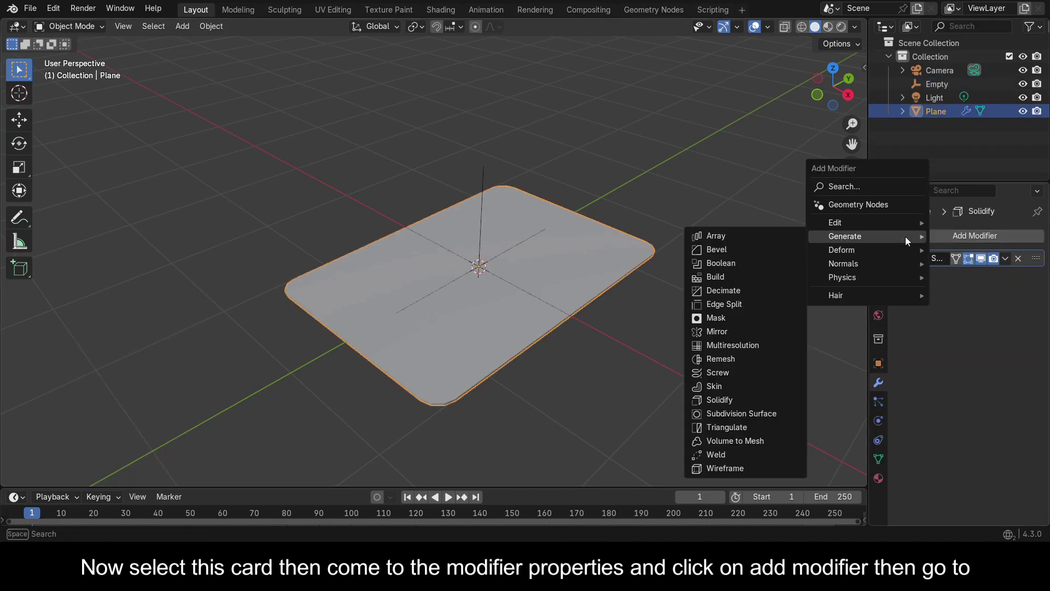
left_click(759, 245)
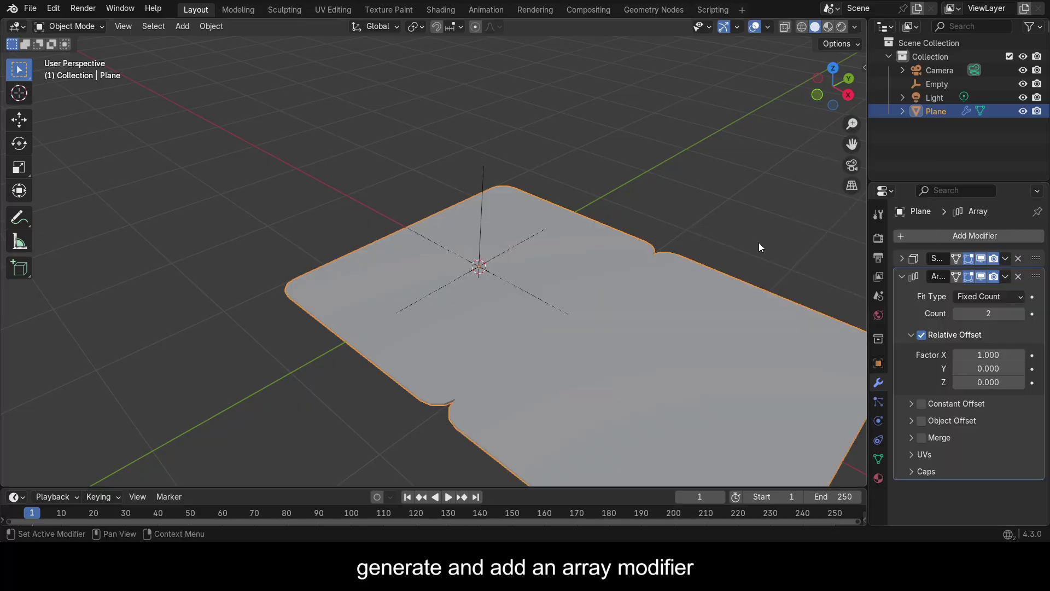
Switch the Array modifier from Relative Offset to Object Offset, using the empty as the offset object.
left_click(922, 334)
left_click(910, 335)
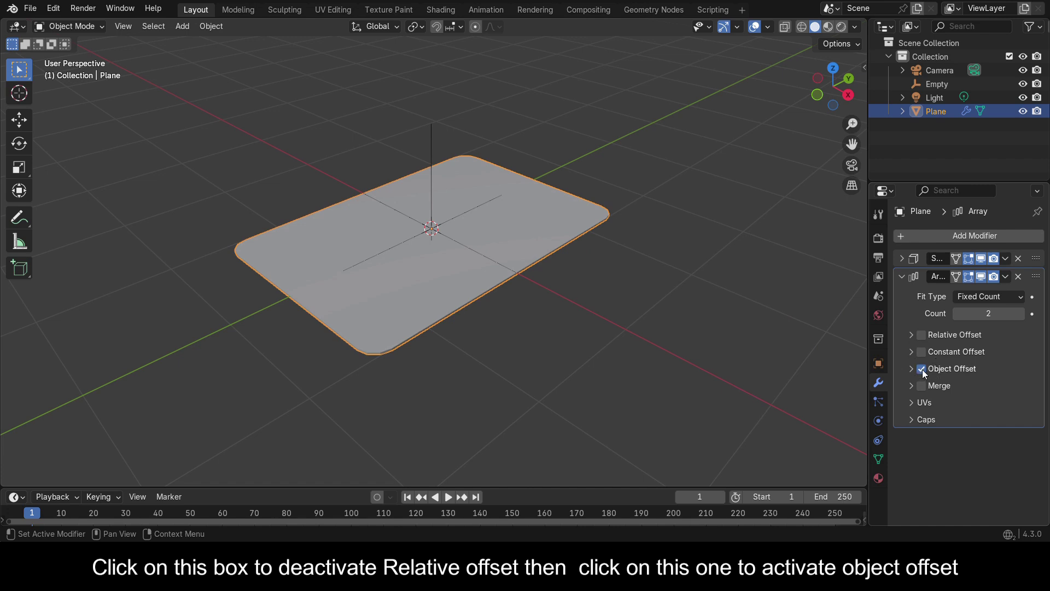
left_click(909, 371)
left_click(1018, 389)
left_click(431, 131)
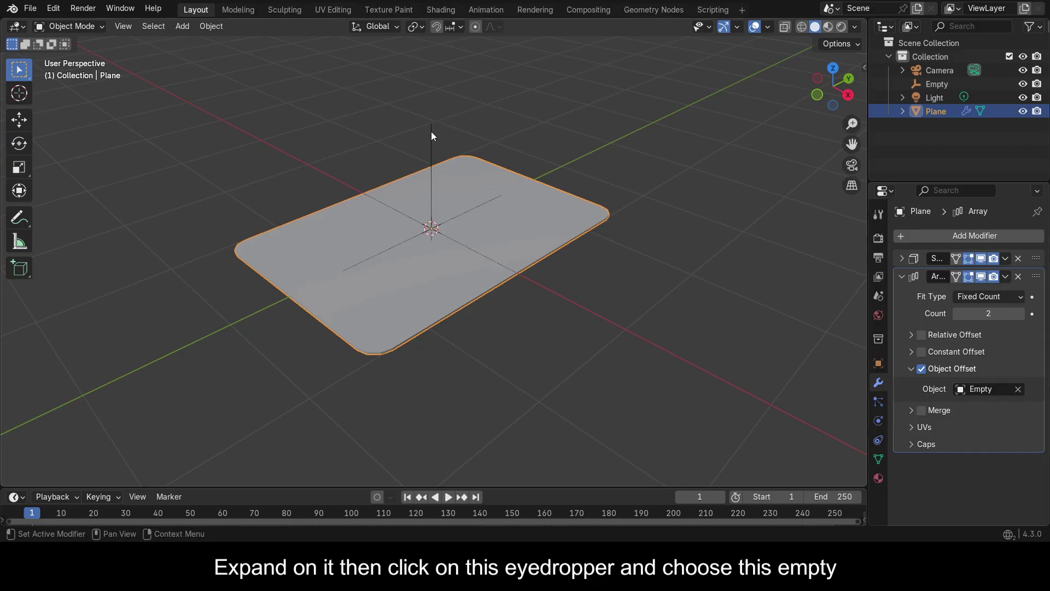
Try moving the empty to preview how it displaces the duplicated card.
middle_click_drag(466, 245, 492, 327, "shift")
left_click(459, 243)
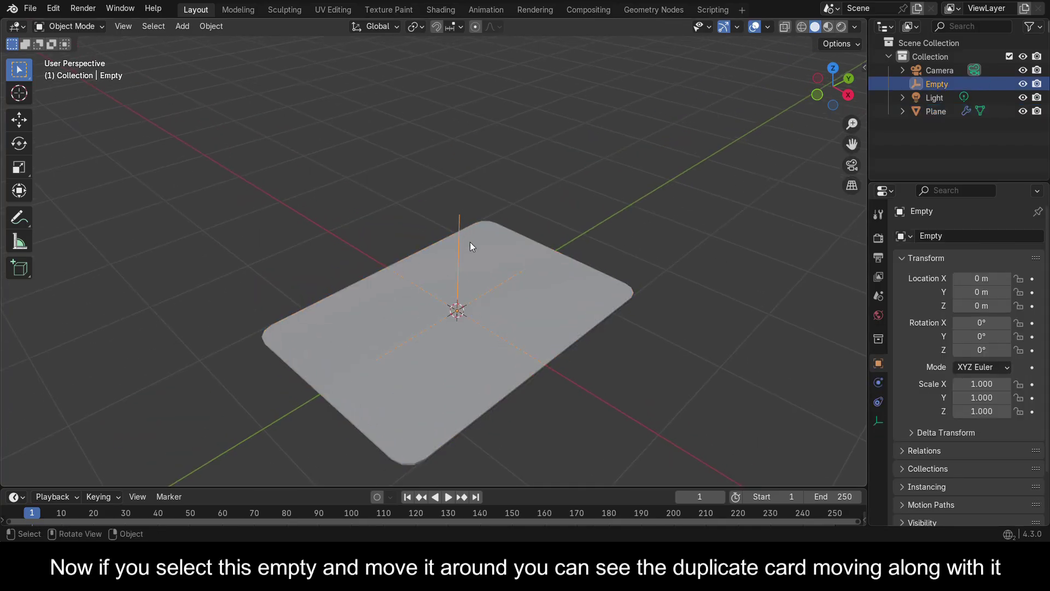
key("g")
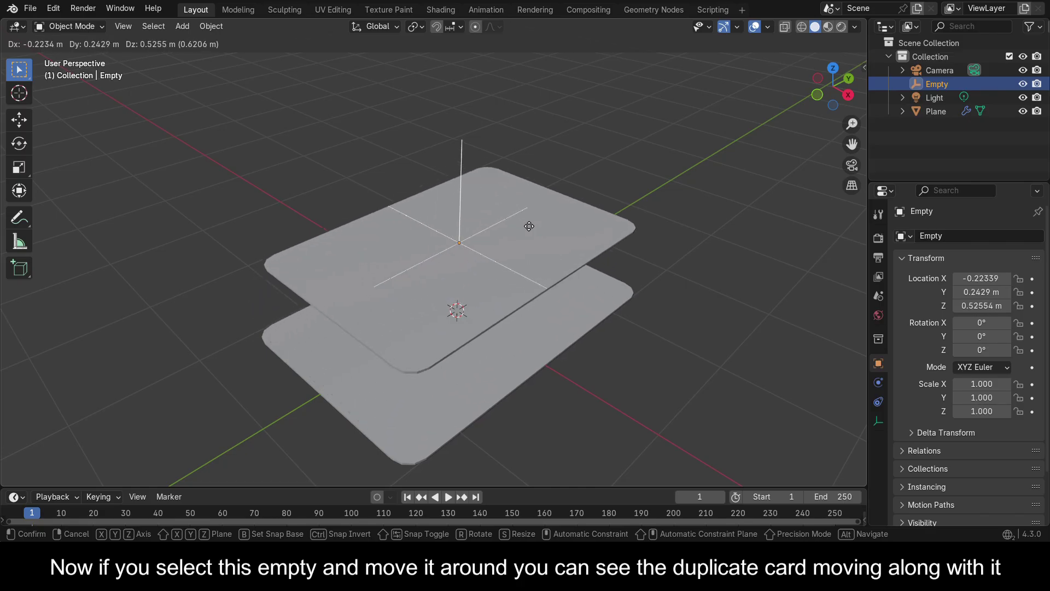
right_click(515, 209)
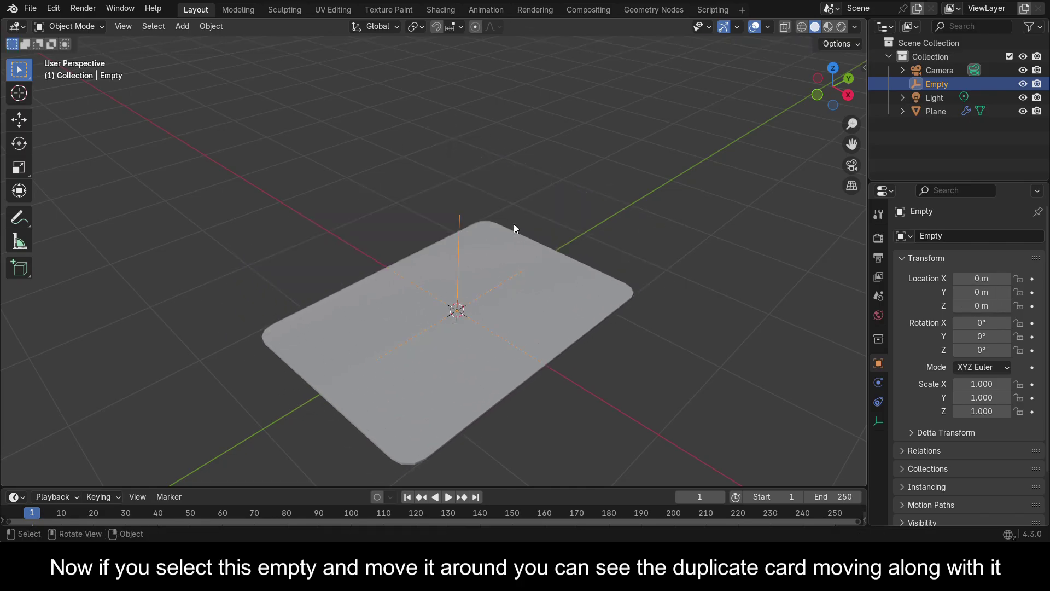
Set the card's Array modifier count to 10.
left_click(589, 322)
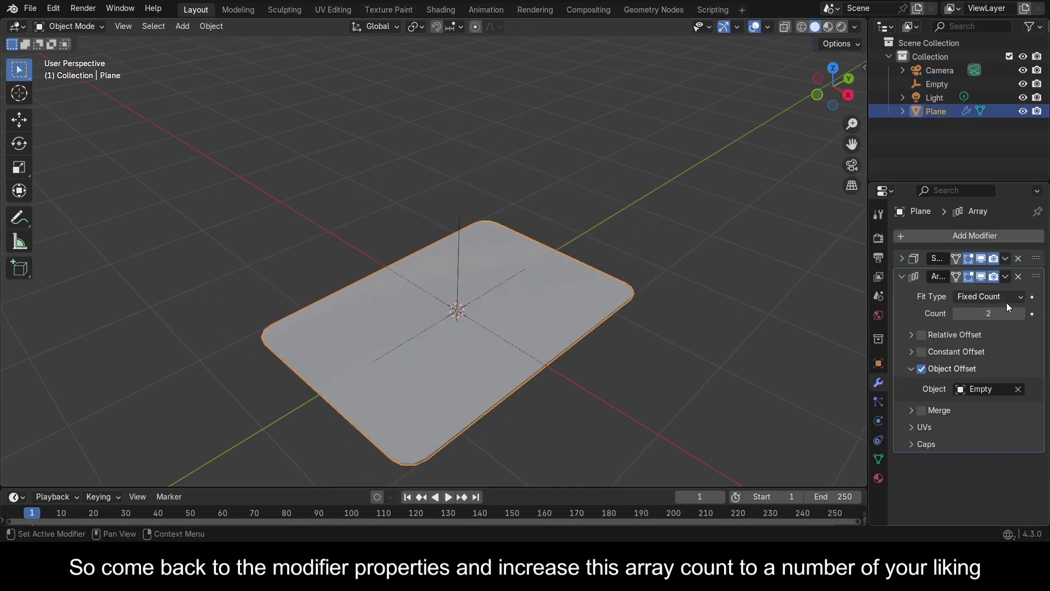
left_click(1021, 314)
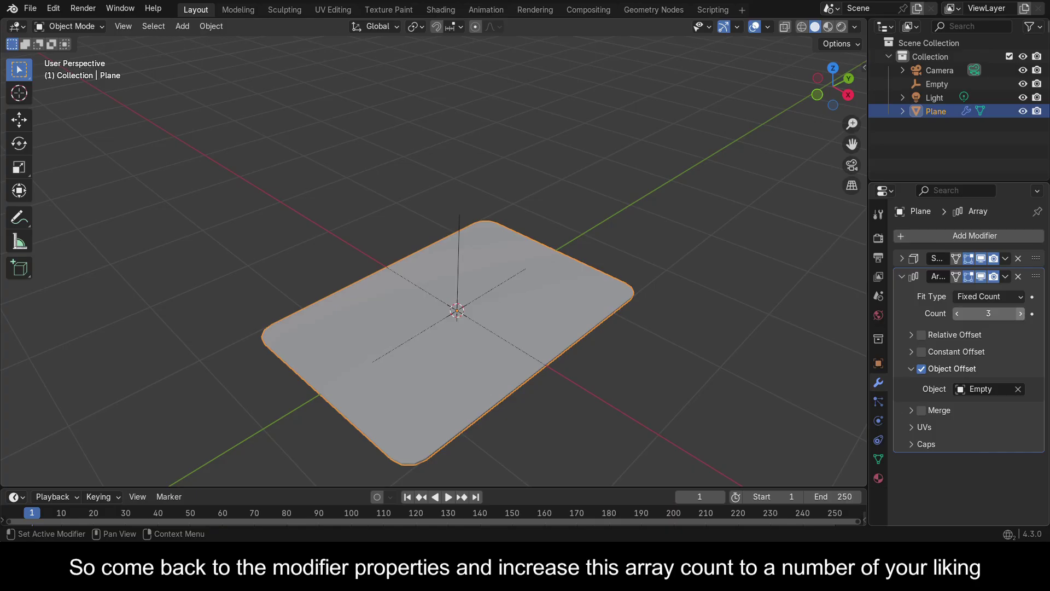
left_click(1021, 314)
left_click(1020, 313)
left_click(1021, 314)
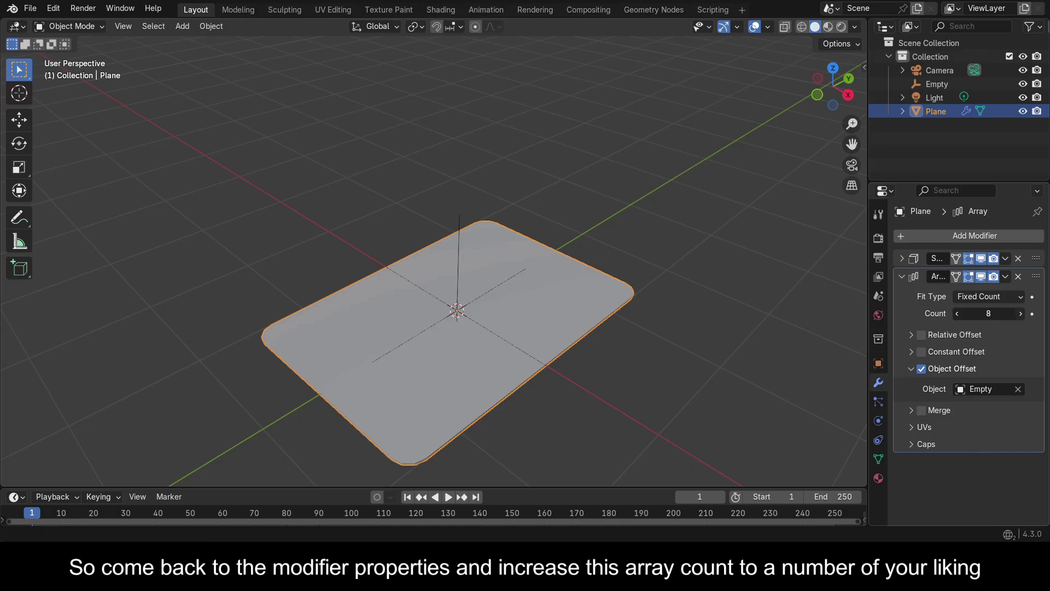
left_click(1020, 313)
left_click(1020, 313)
Try moving and rotating the empty to preview the offset and rotation of the arrayed cards.
left_click(459, 220)
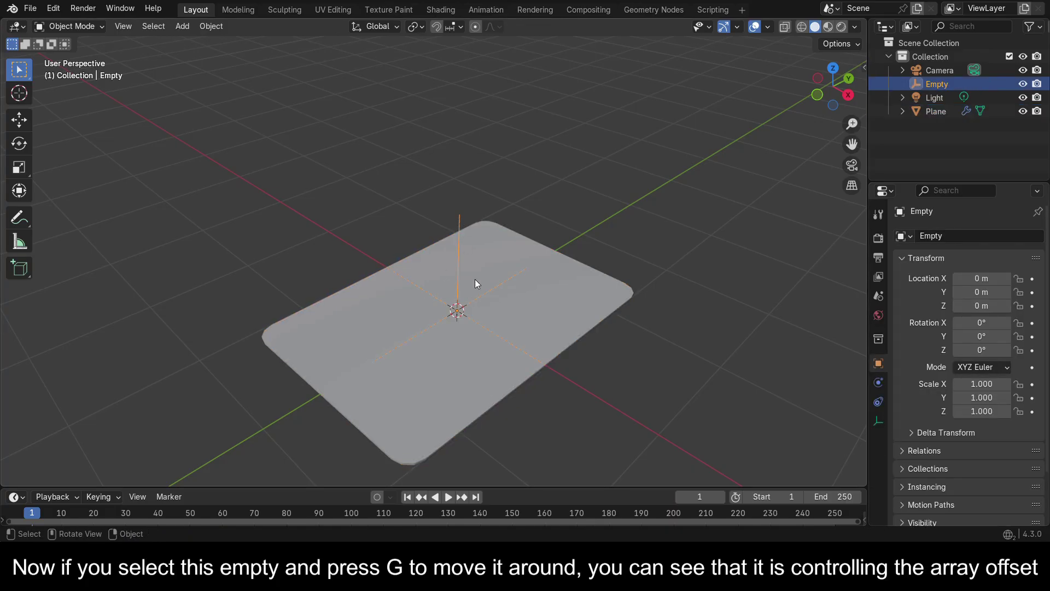
key("g")
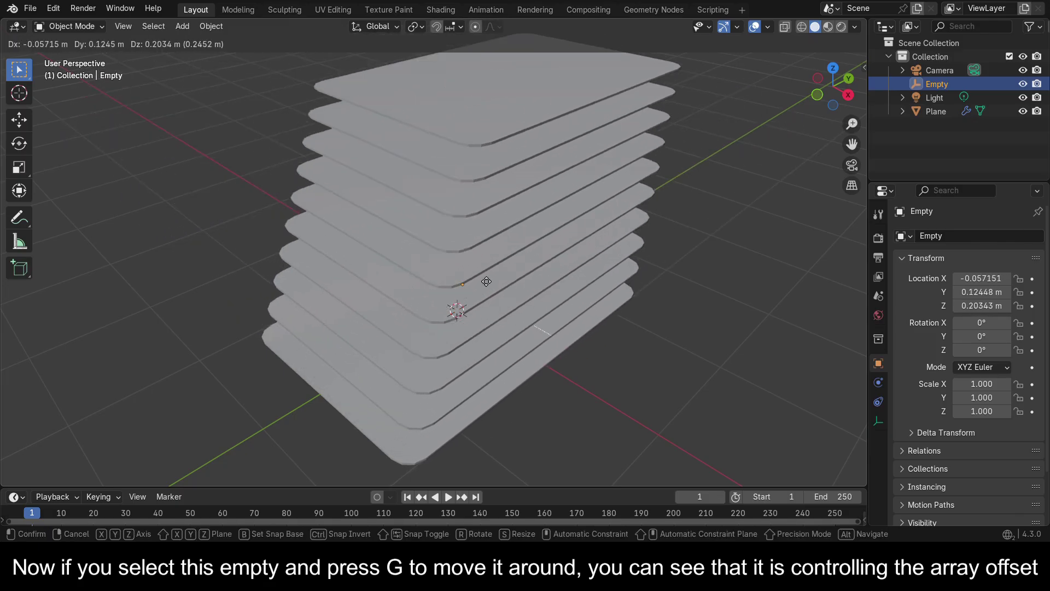
right_click(480, 281)
middle_click_drag(480, 282, 605, 269)
key("r")
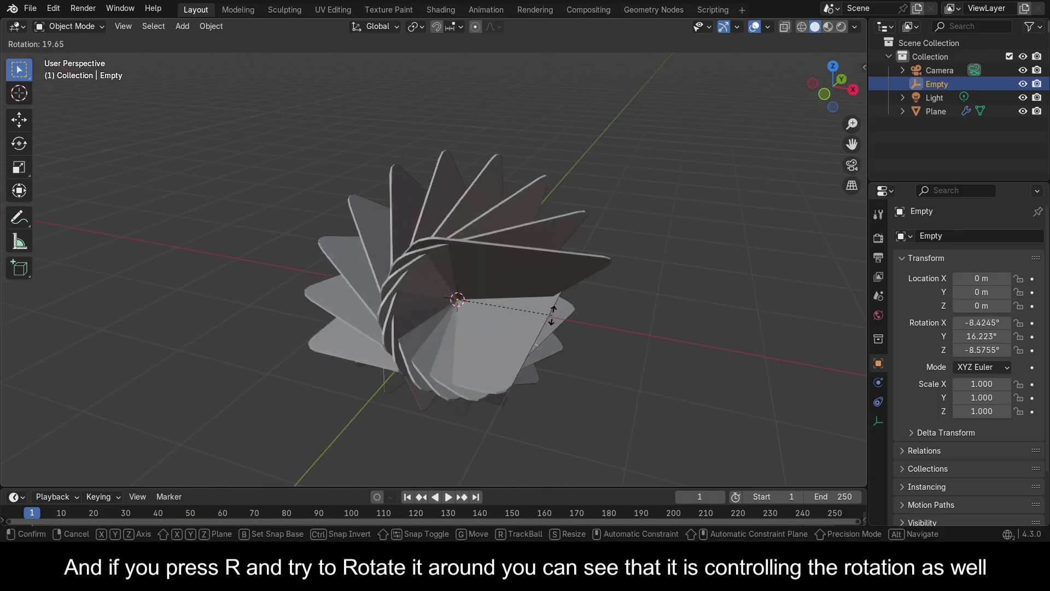
right_click(460, 304)
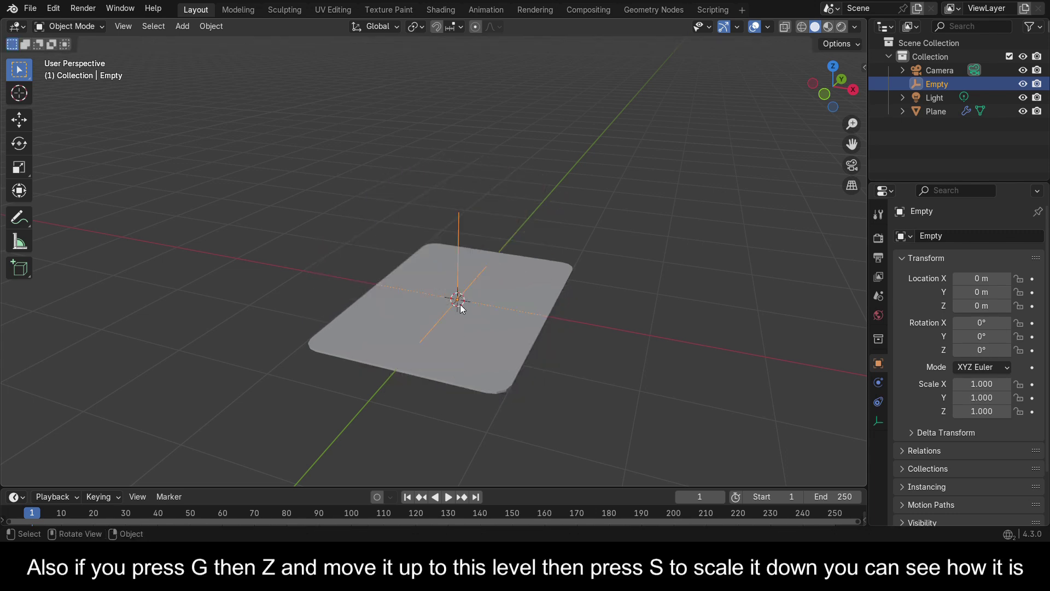
Move the empty up about 0.185 m along the global Z axis.
key("g")
key("z")
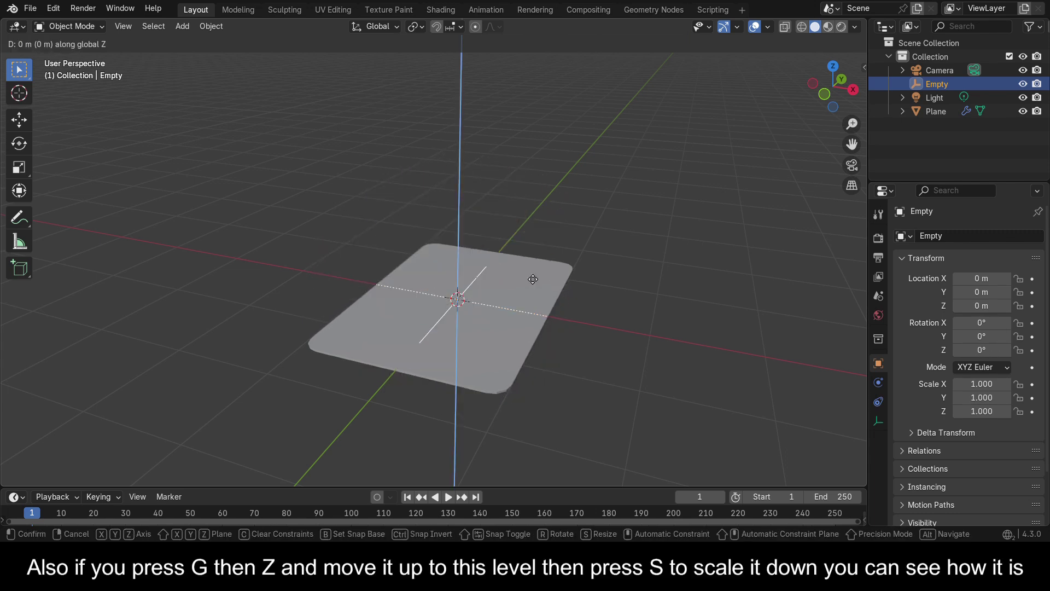
left_click(536, 264)
Try scaling the empty to about 0.903 and rotating it about -6.23° in view space to preview the stacked cards.
key("s")
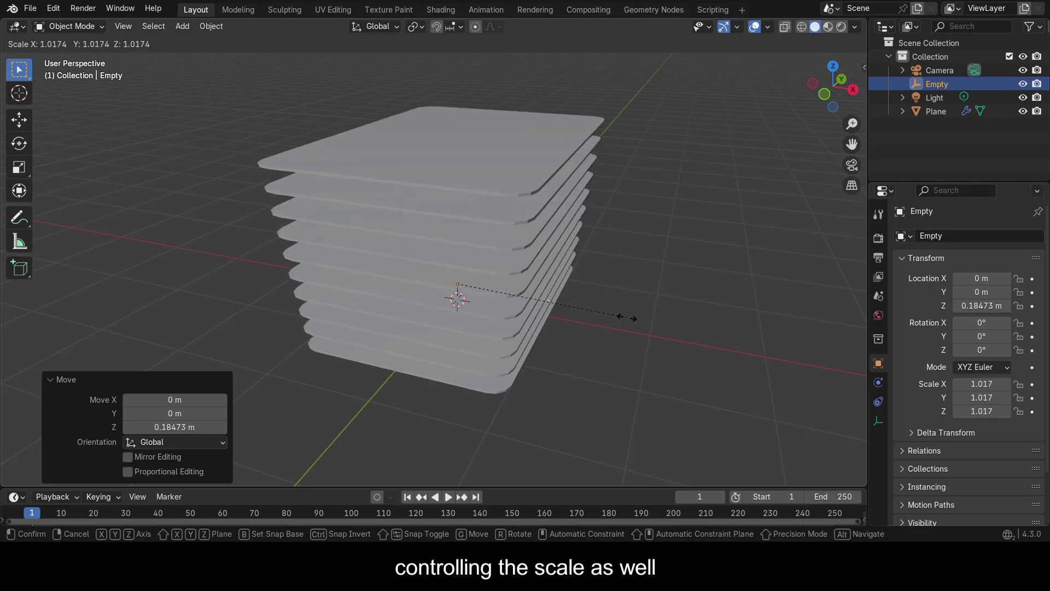
left_click(605, 323)
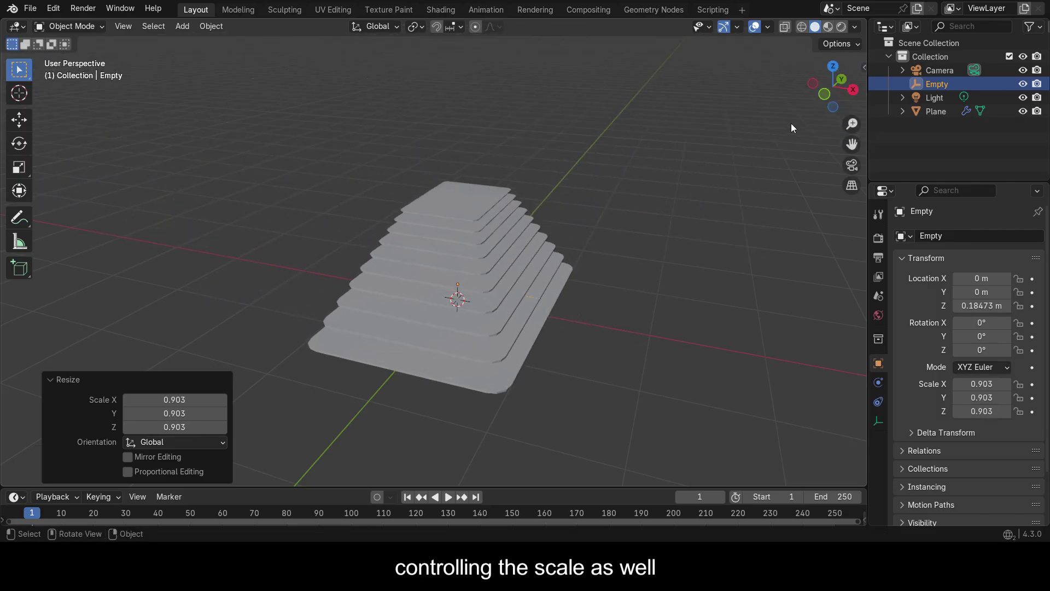
left_click_drag(830, 90, 795, 99)
key("g")
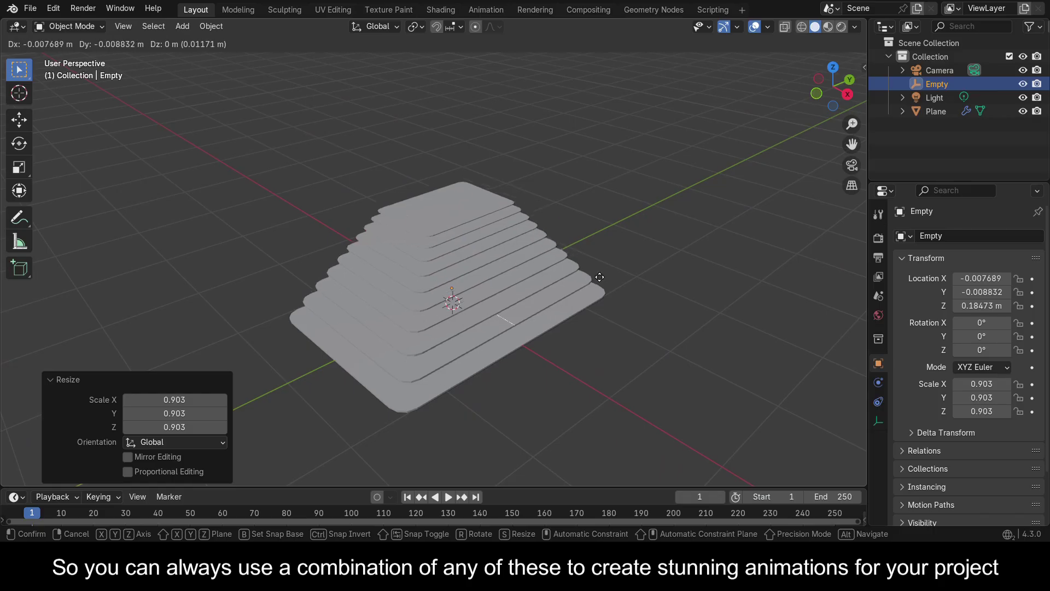
key("Escape")
key("r")
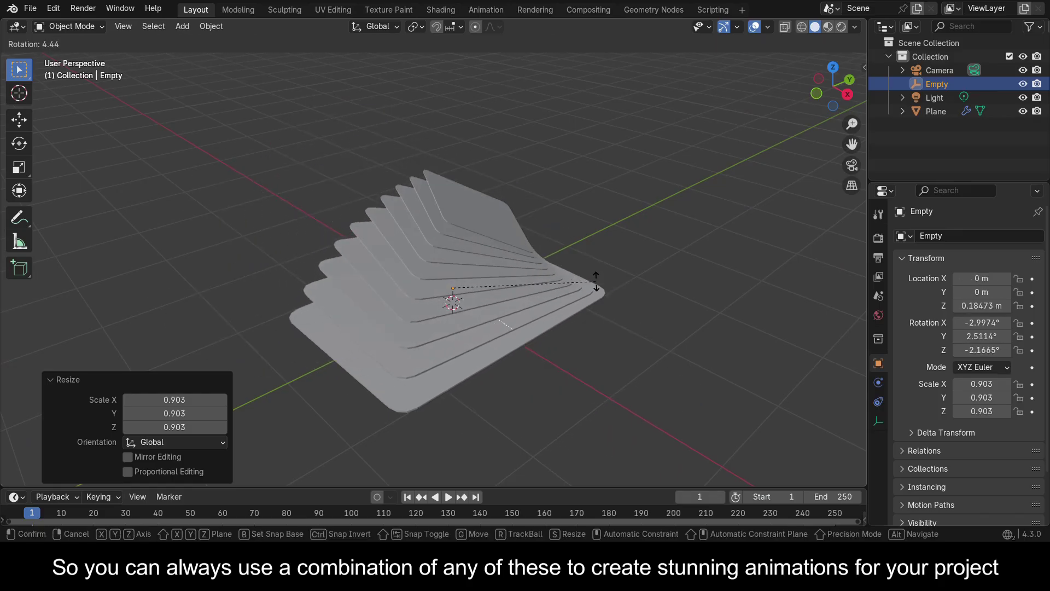
left_click(594, 254)
mouse_move(847, 108)
left_mouse_down()
mouse_move(823, 103)
mouse_move(846, 108)
left_mouse_up()
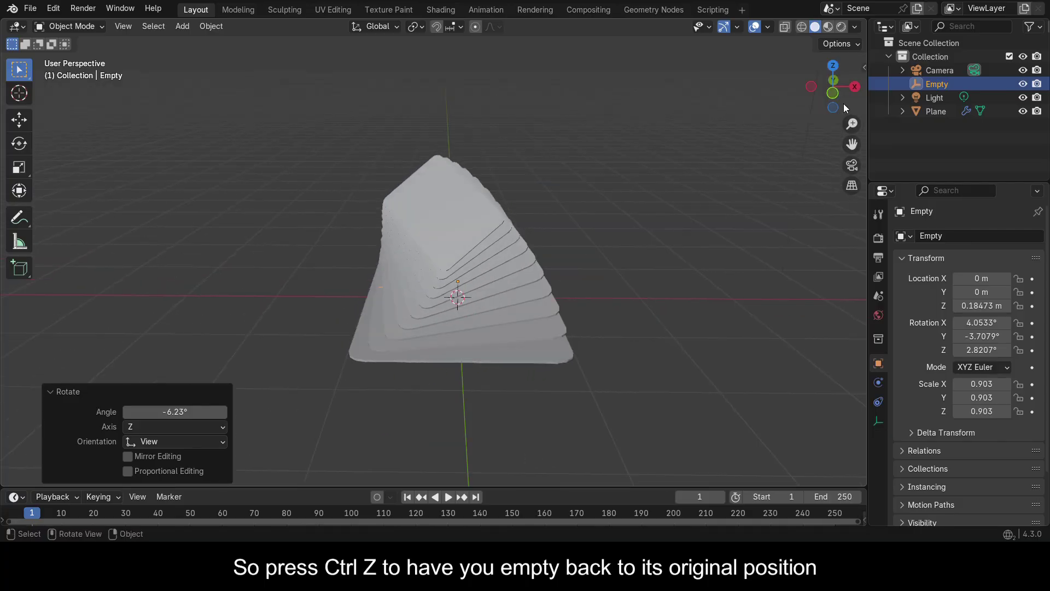
Undo the empty's rotation, scaling and vertical move.
key("ctrl+z")
key("ctrl+z")
key("ctrl+z")
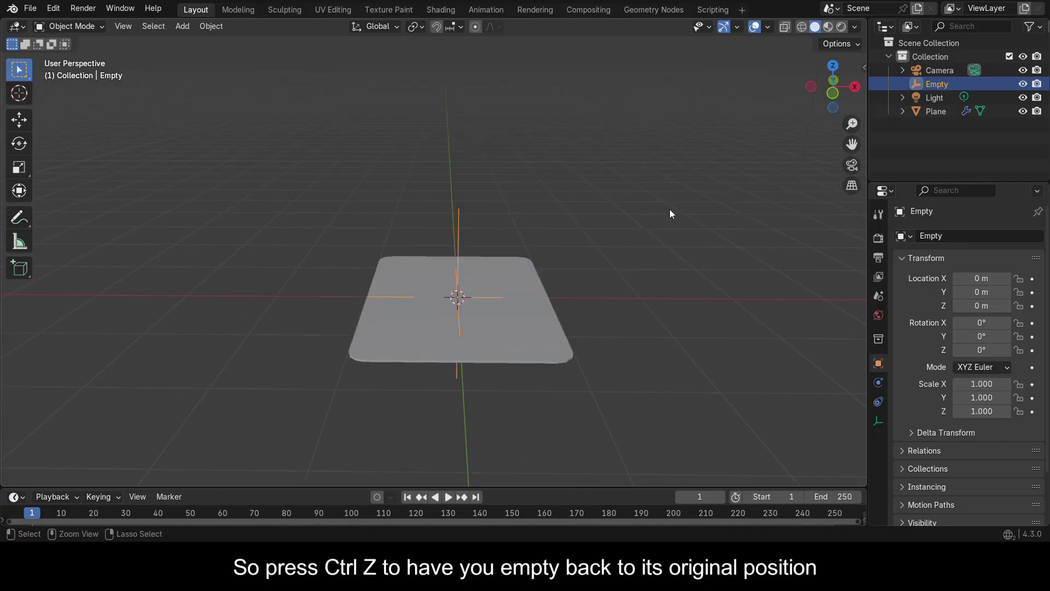
Move the card -3 m along the global Y axis, working in top view.
left_click(524, 267)
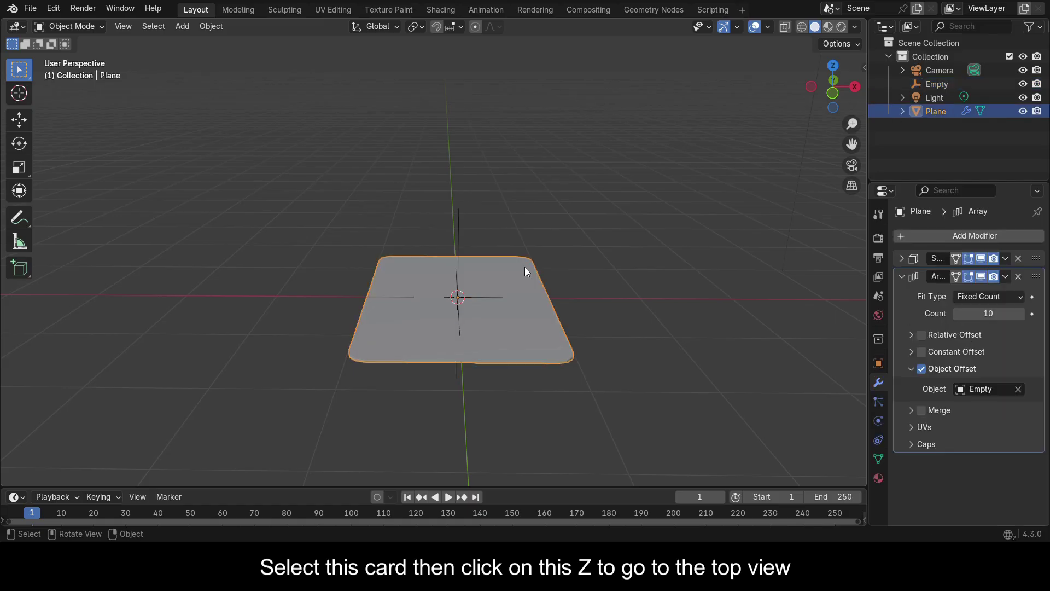
left_click(834, 68)
scroll(592, 132, "down", 5)
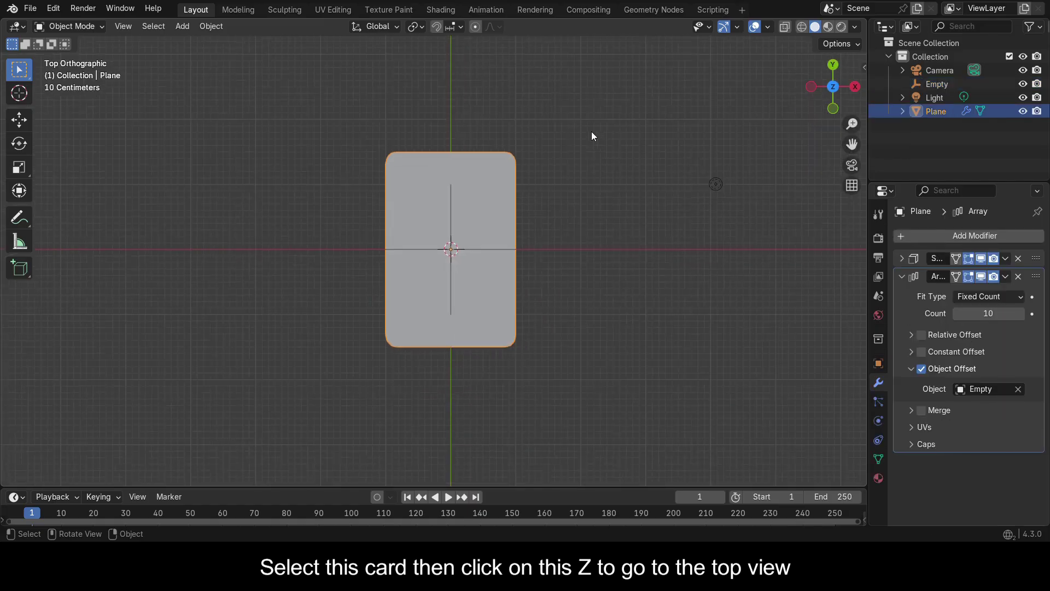
type("gy-3")
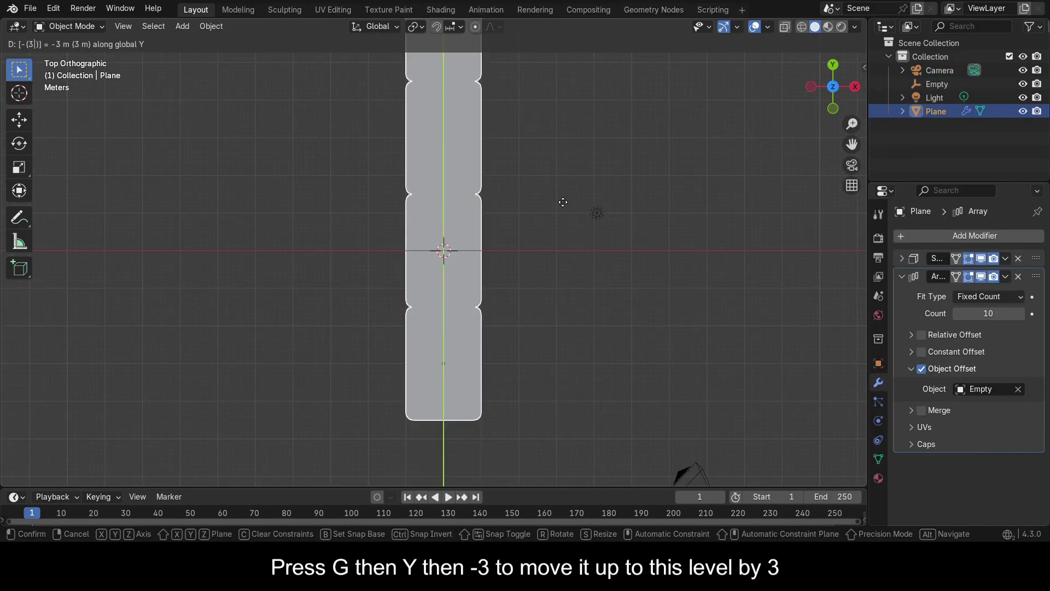
key("Return")
Restrict transforms to origins only and snap the card's origin to the 3D cursor.
left_click_drag(829, 91, 761, 15)
scroll(439, 248, "down", 2)
scroll(440, 247, "up", 2)
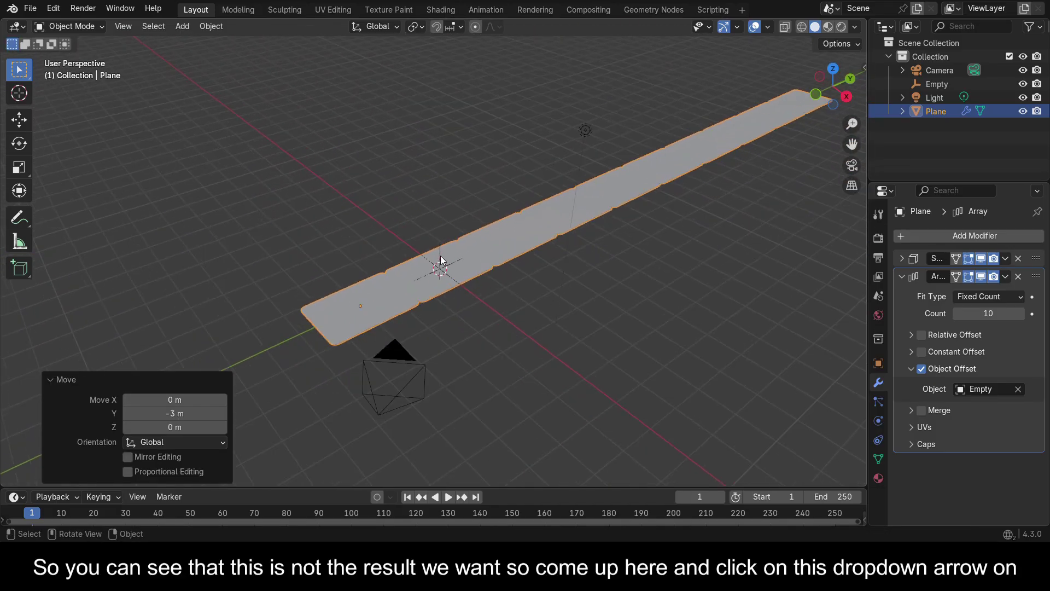
left_click(392, 272)
scroll(392, 271, "down", 2)
scroll(393, 271, "up", 5)
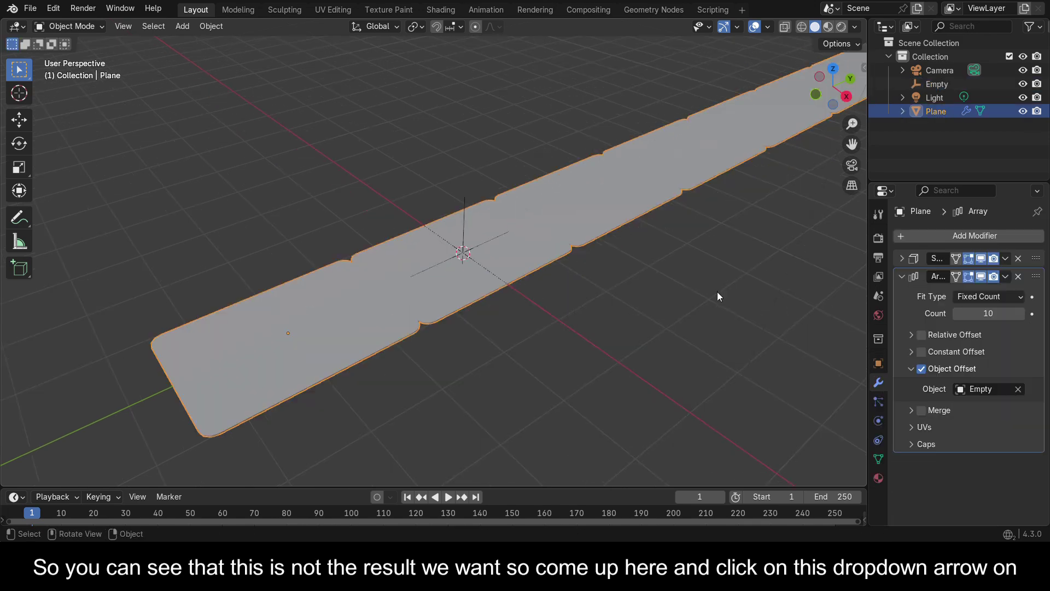
left_click(845, 45)
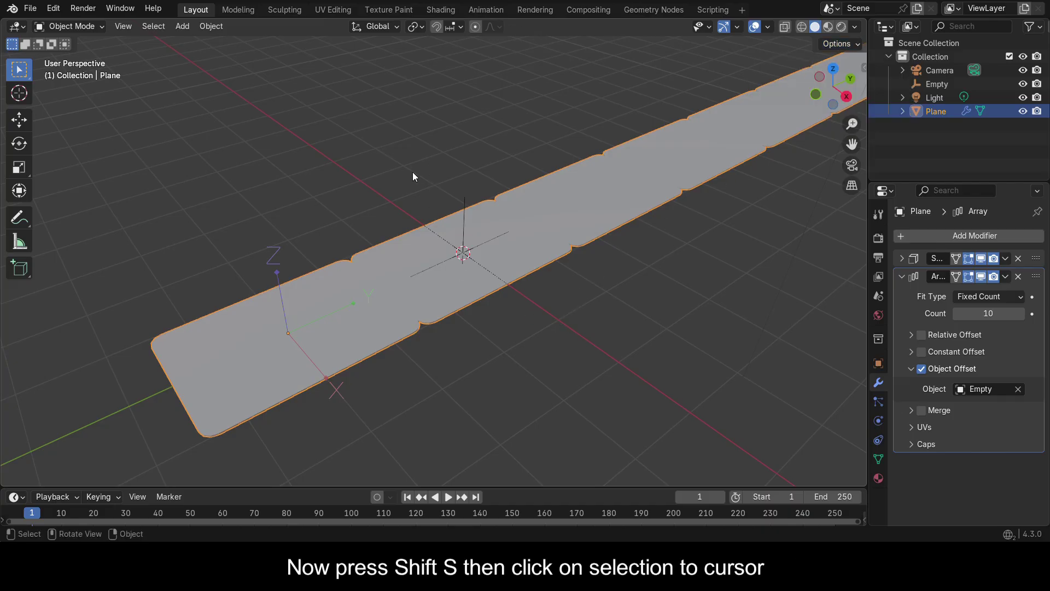
key("shift+s")
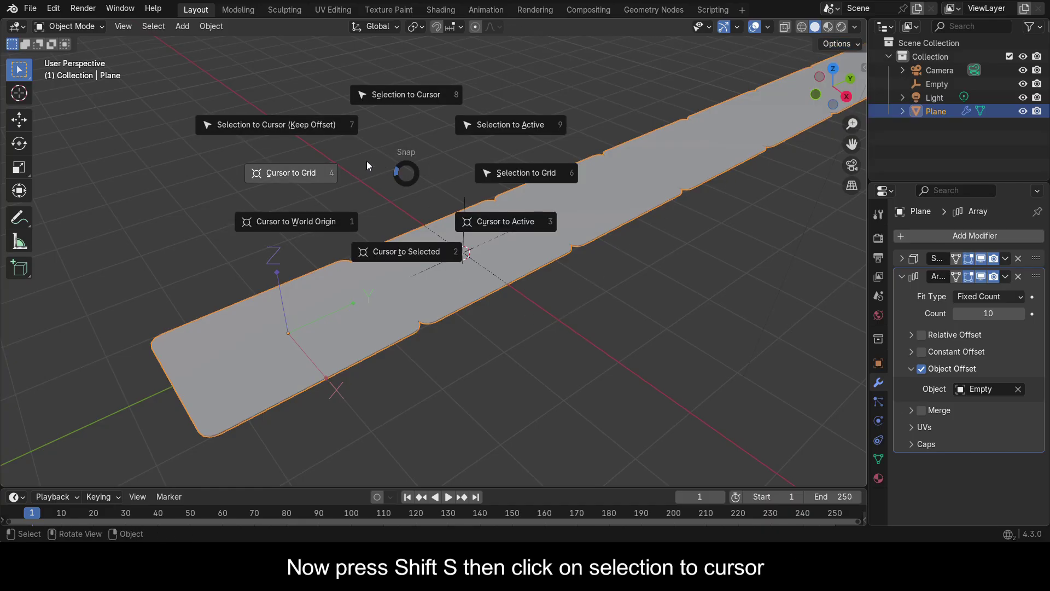
left_click(414, 98)
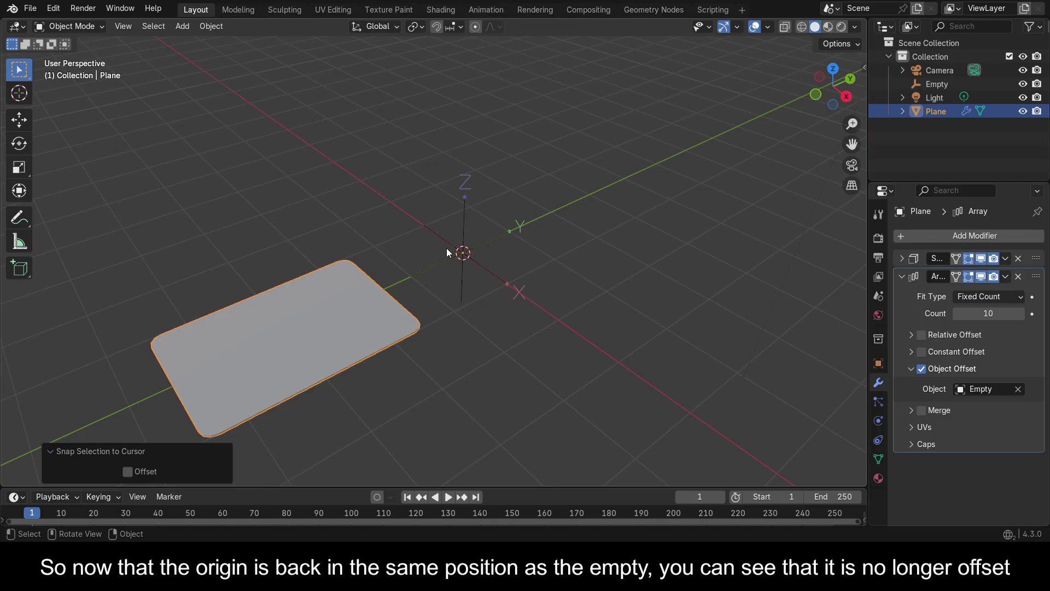
Select the empty and turn off the origins-only transform option.
left_click(466, 216)
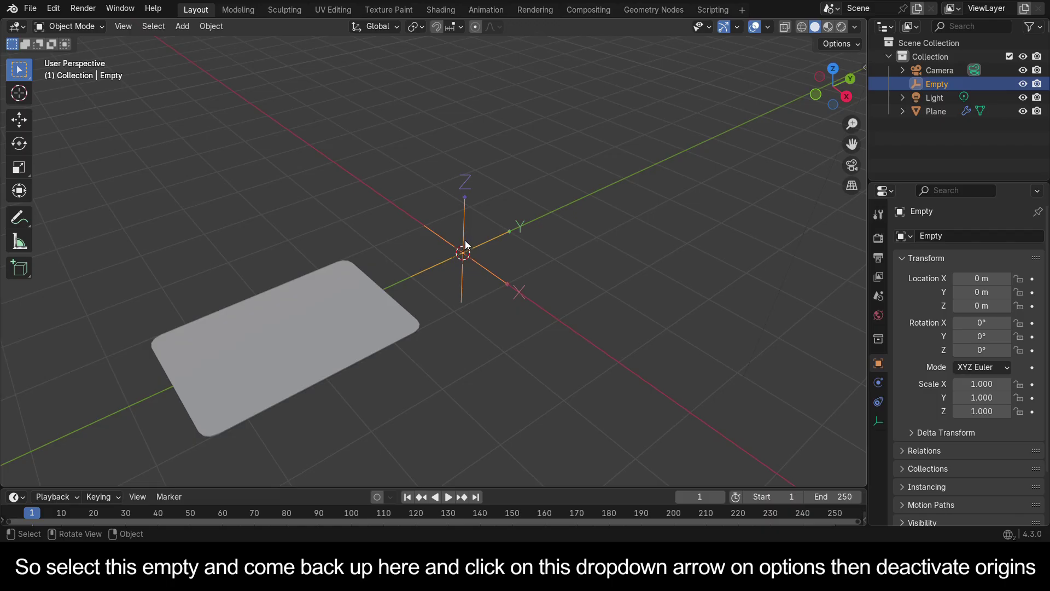
left_click(847, 44)
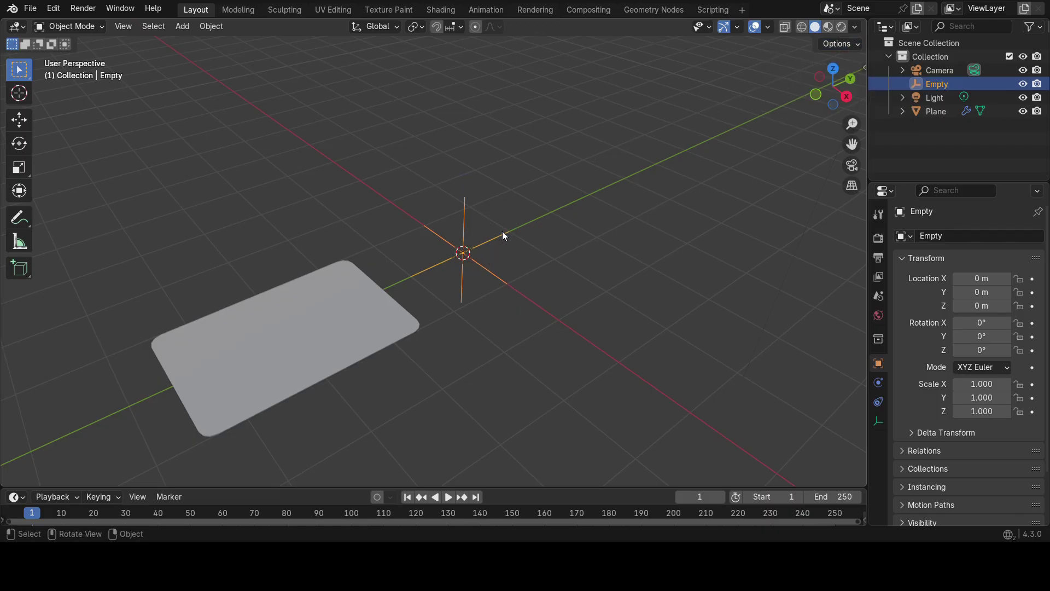
scroll(502, 231, "down", 1)
left_click_drag(849, 144, 847, 185)
key("r")
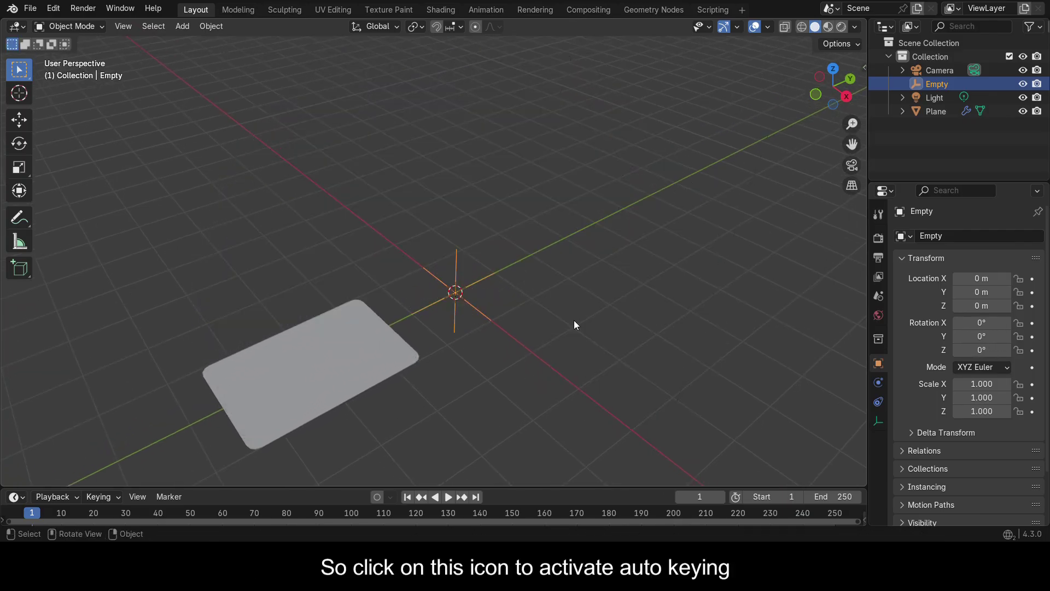
Enlarge the timeline with auto keying enabled, and keyframe the empty's location, rotation and scale on all axes at frame 1.
left_click_drag(377, 489, 377, 425)
left_click(377, 434)
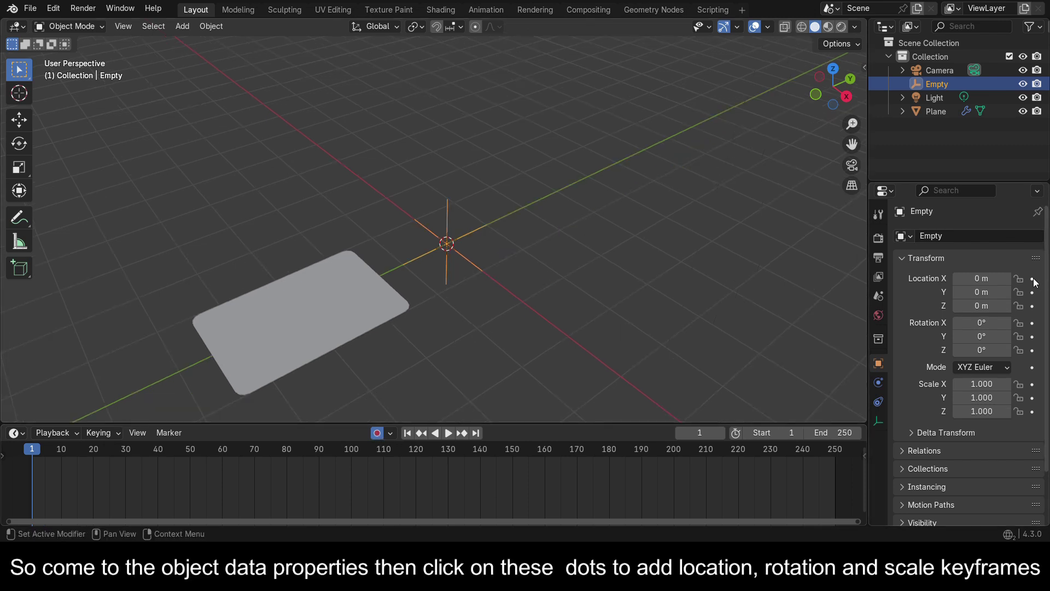
left_click(1032, 279)
left_click(1032, 292)
left_click(1032, 306)
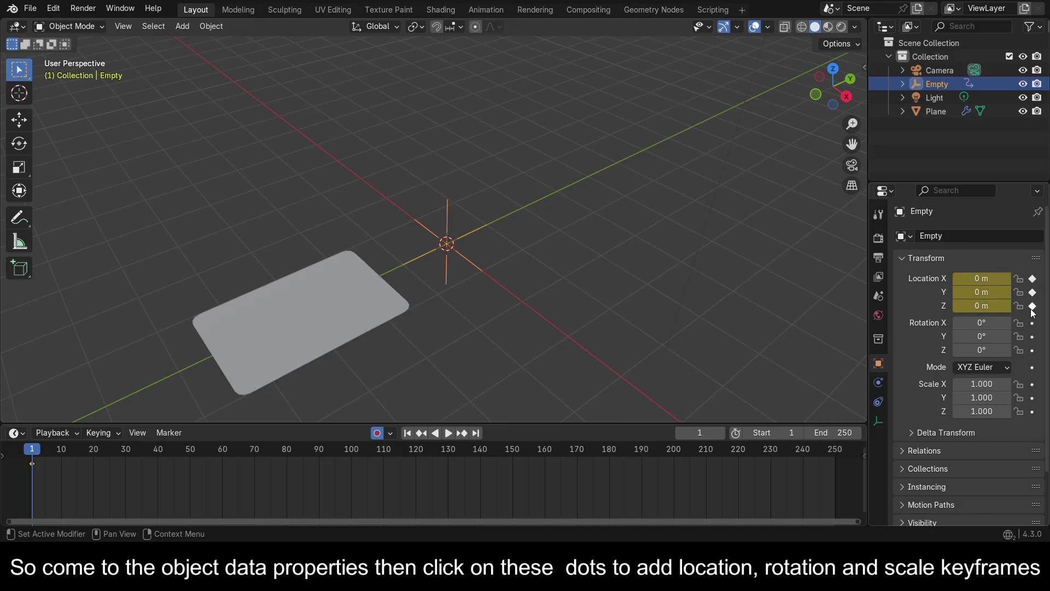
left_click(1032, 323)
left_click(1032, 336)
left_click(1032, 350)
left_click(1032, 384)
left_click(1032, 397)
left_click(1032, 411)
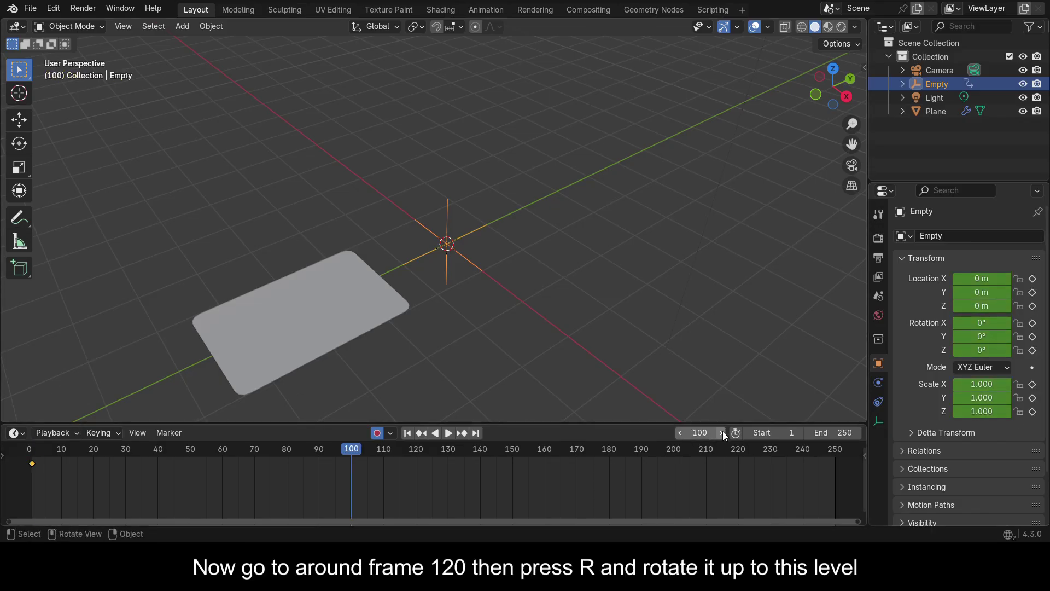
Make frame 120 the current and end frame, and rotate the empty there to about X -17.9°, Y 10.3°, Z -16.2°.
double_click(705, 432)
type("120")
key("Return")
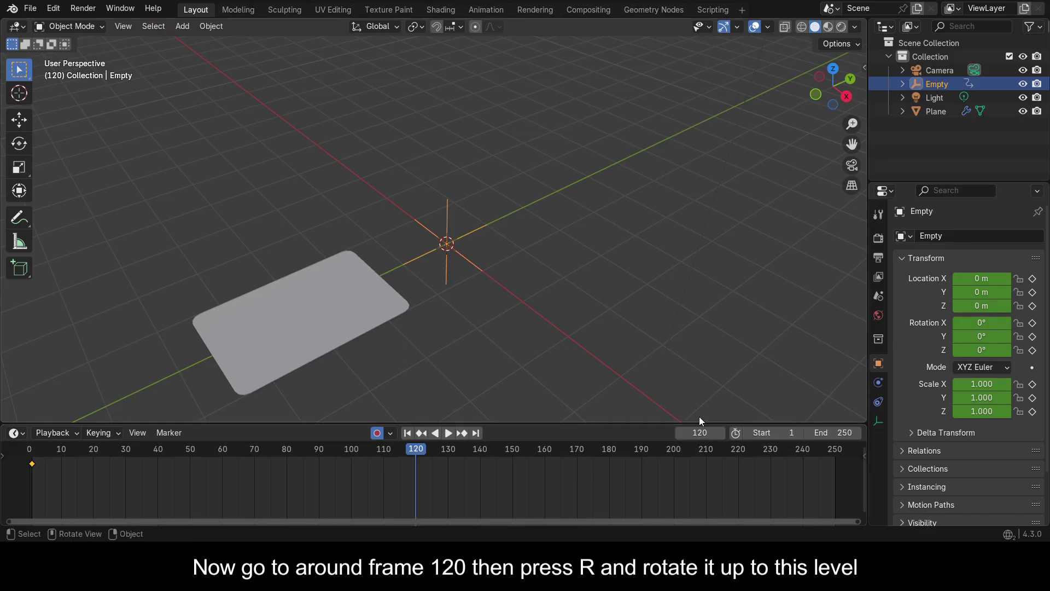
key("ctrl+End")
key("r")
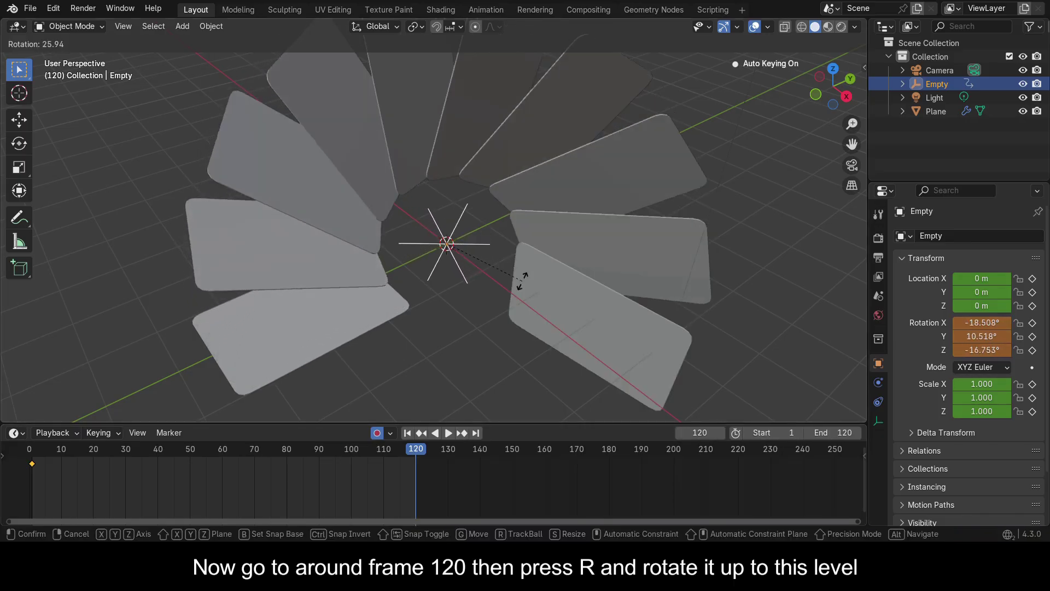
left_click(523, 280)
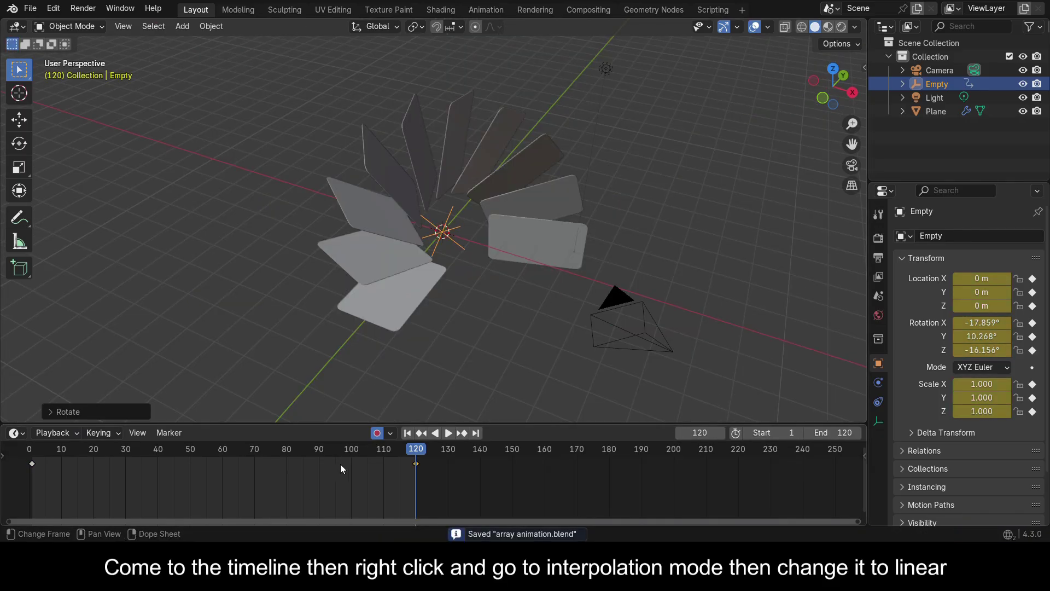
Set the interpolation mode of all the empty's keyframes to Linear.
key("a")
right_click(319, 493)
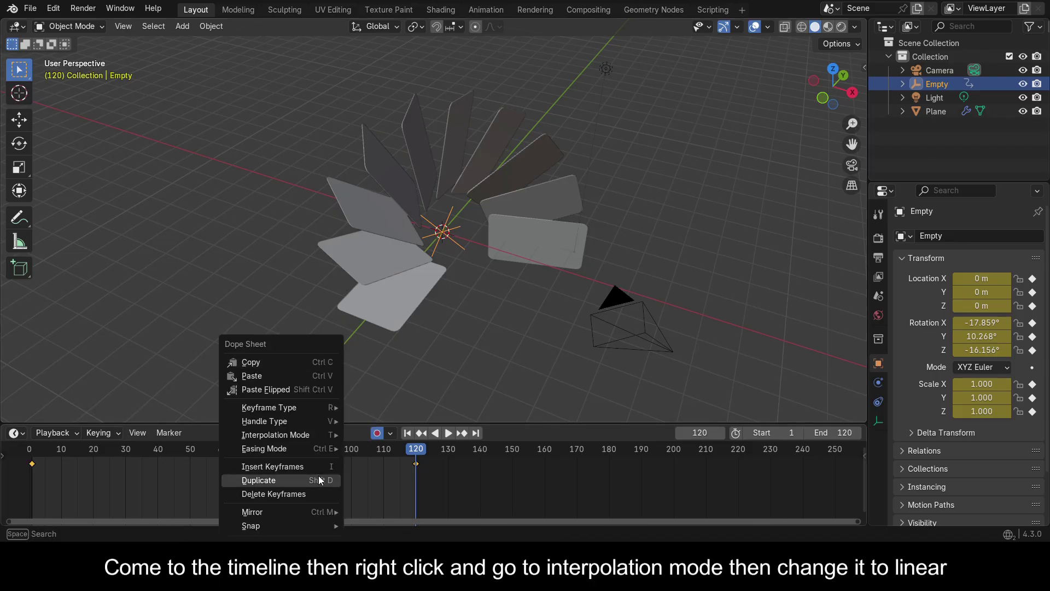
mouse_move(302, 434)
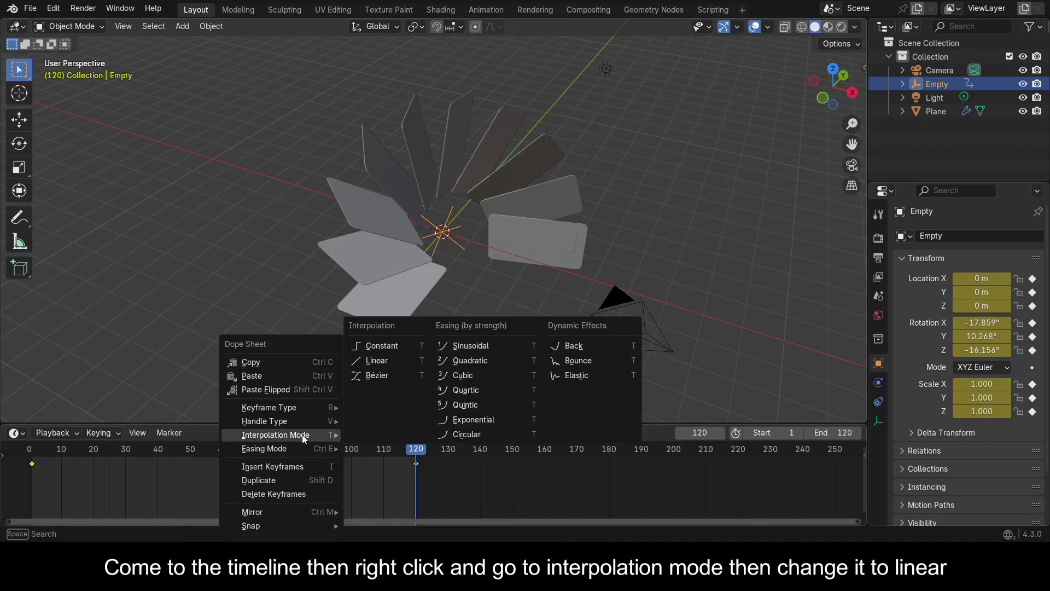
left_click(393, 357)
Play the animation from the start to check how the cards fan out, selecting the cards during playback.
left_click_drag(393, 453, 396, 454)
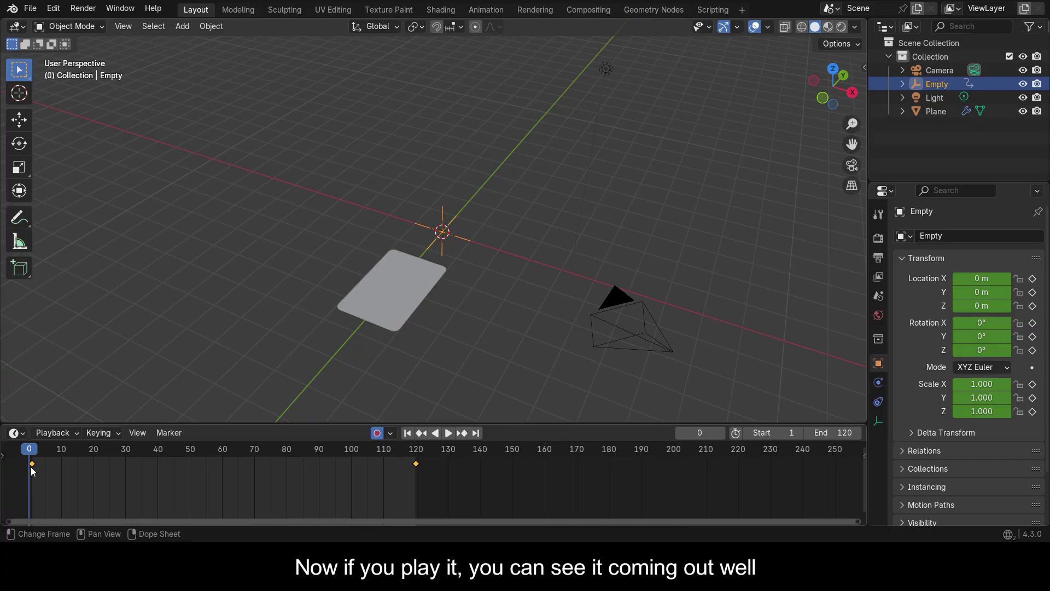
key("space")
left_click(371, 246)
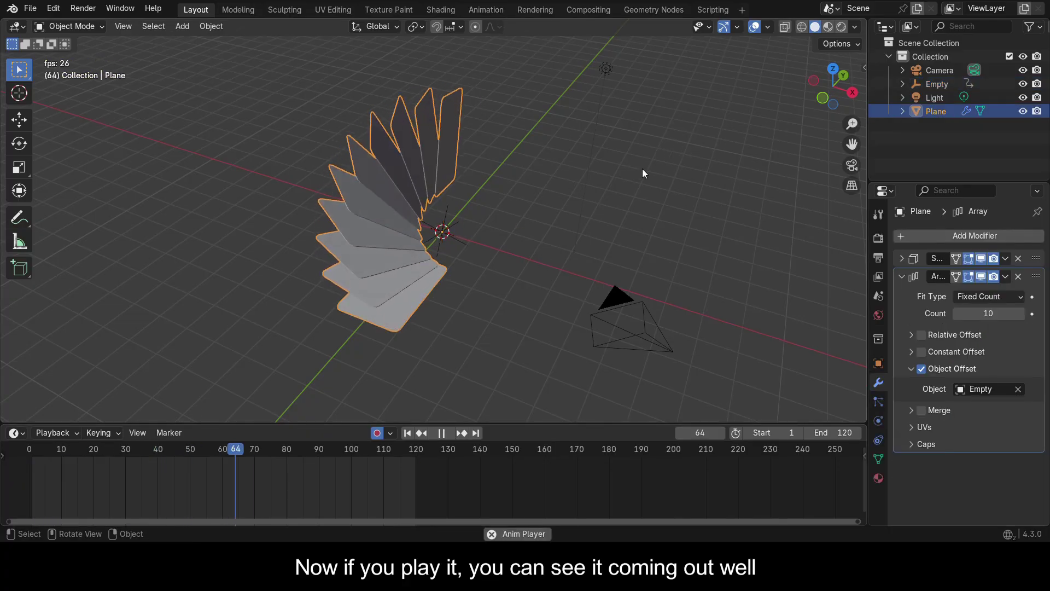
key("space")
Increase the card's Array modifier count to 20 while viewing frame 120.
left_click_drag(850, 98, 834, 92)
left_click(415, 455)
scroll(586, 162, "up", 1)
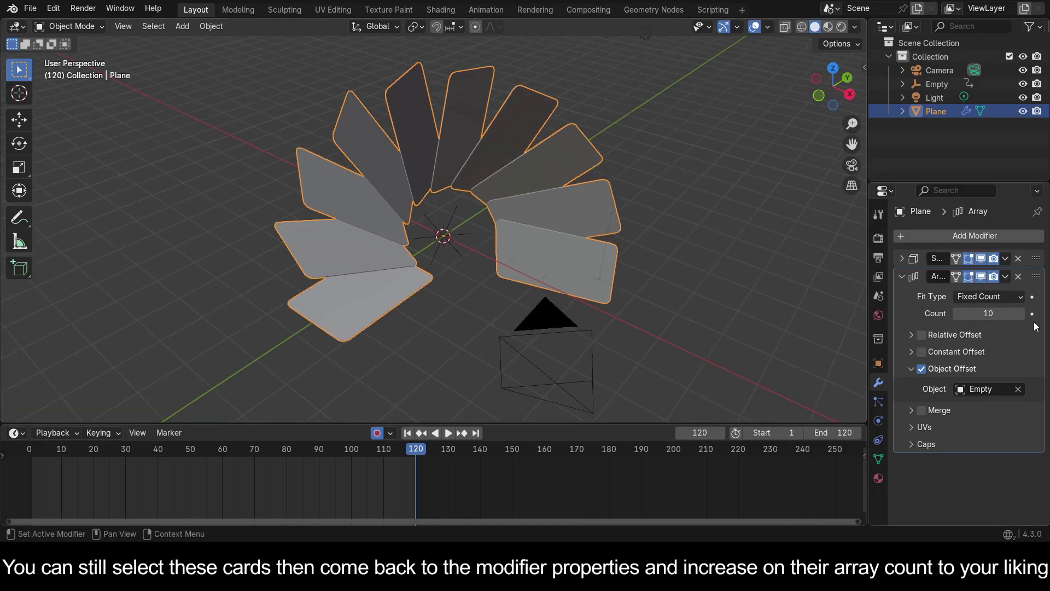
left_click(1020, 312)
left_click(1020, 312)
left_click(1020, 313)
left_click(1020, 313)
left_click(1020, 313)
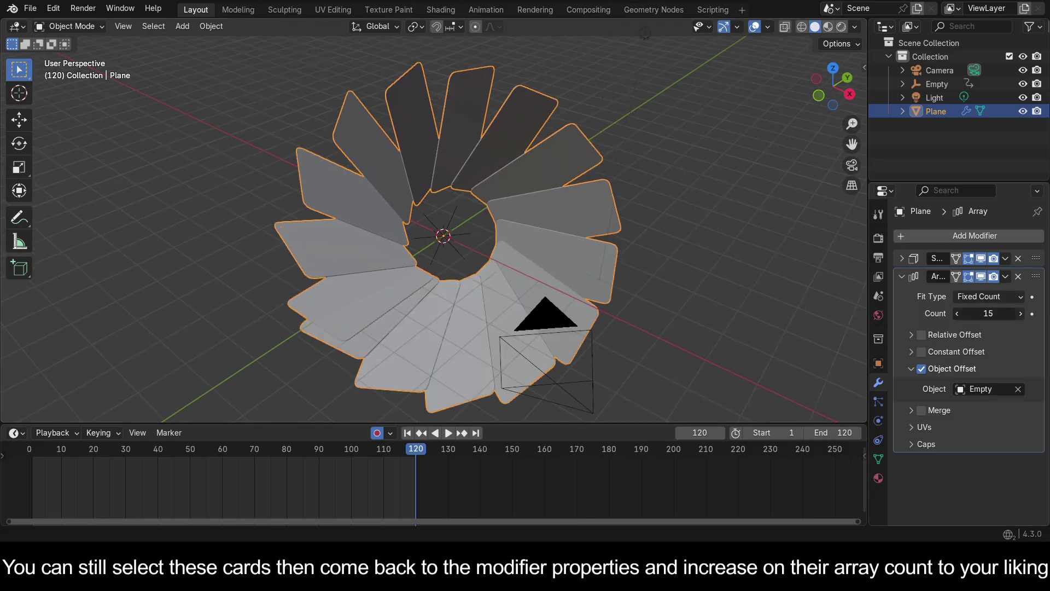
left_click(1020, 313)
left_click(1020, 313)
left_click(1020, 313)
left_click(1020, 313)
left_click(1020, 313)
Select the empty and rotate it at frame 120 to about X -8°, Y 4.8°, Z -8° to tighten the fan.
left_click_drag(414, 450, 119, 526)
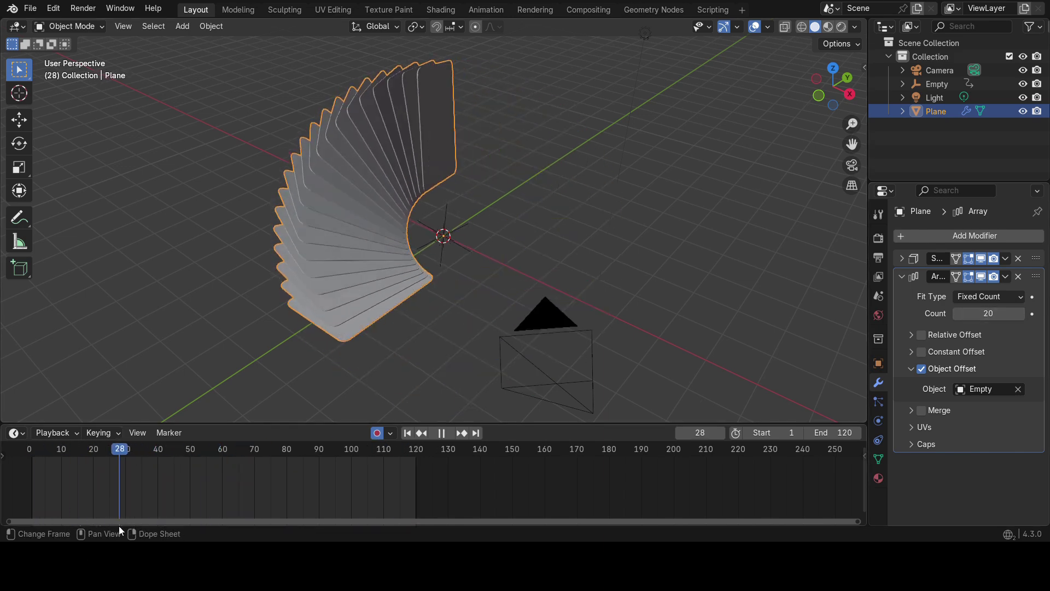
left_click(443, 228)
key("r")
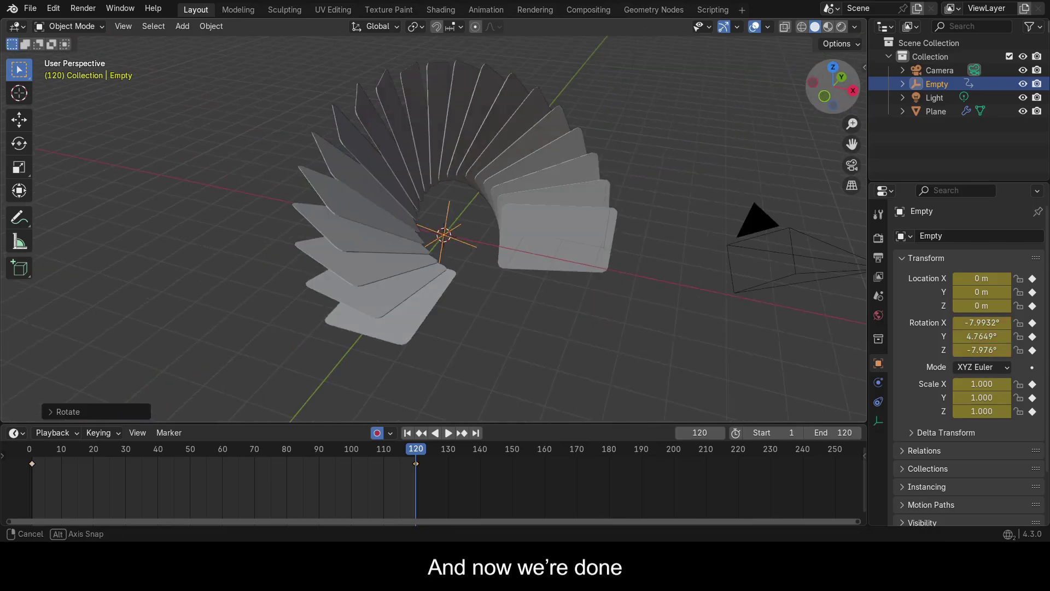
Play the animation to check the adjusted fan of cards.
left_click_drag(832, 86, 830, 79)
key("space")
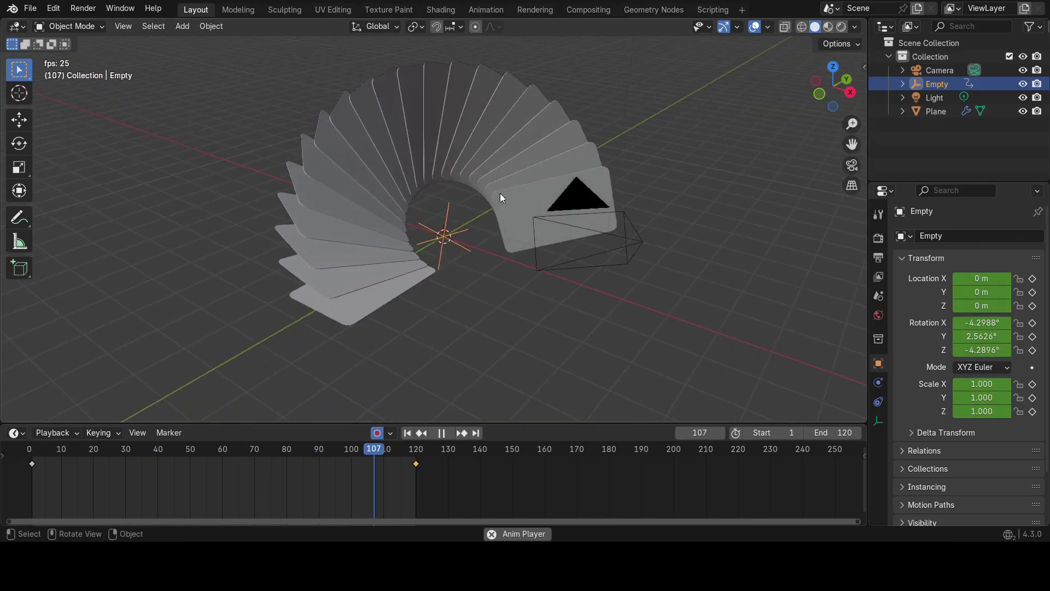
key("space")
Scale the empty up to about 1.032 at frame 120 so the arrayed cards grow progressively.
left_click(476, 433)
key("s")
left_click(475, 293)
scroll(475, 293, "down", 4)
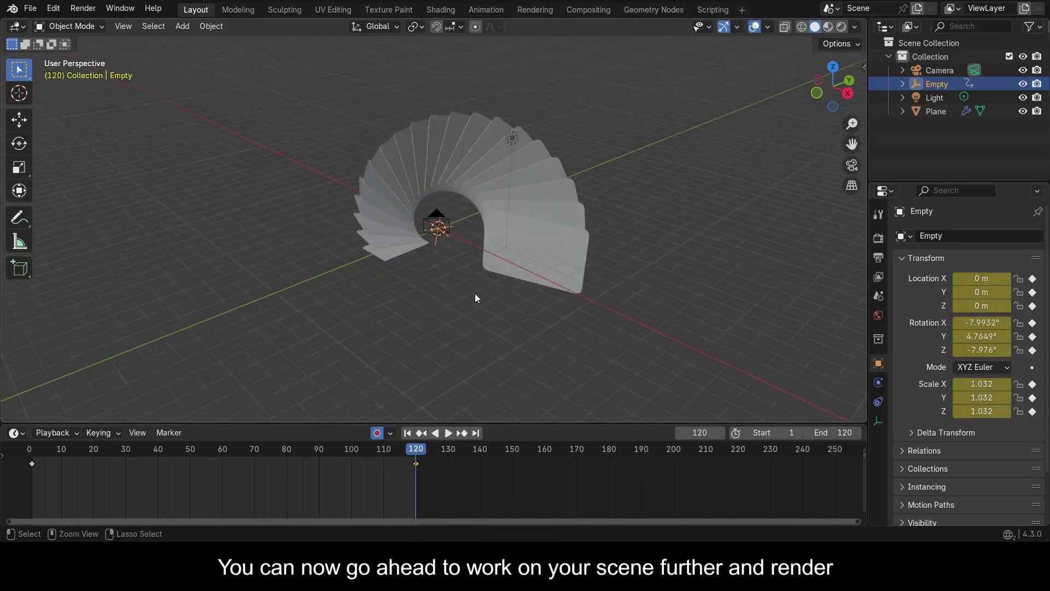